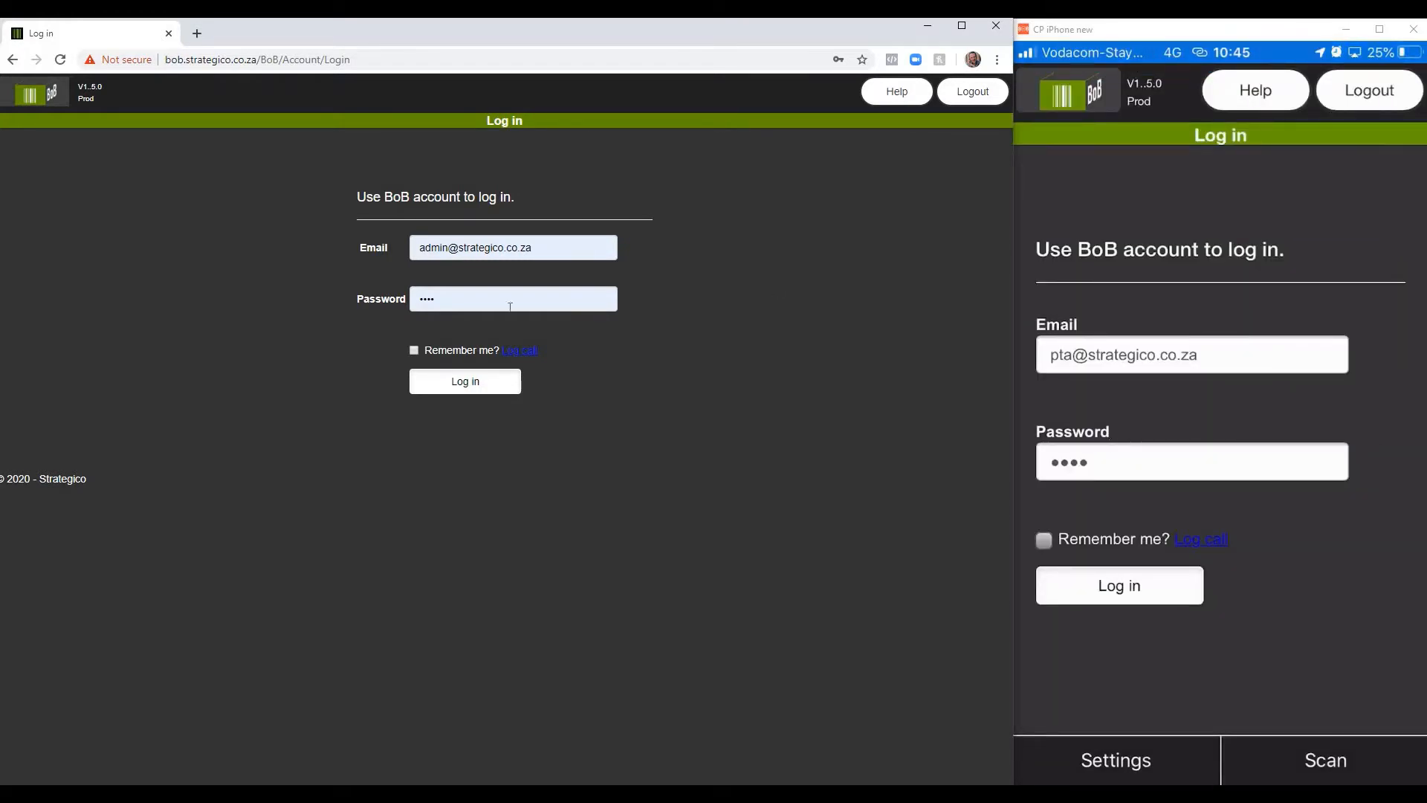
Step: Log in to the desktop site with the prefilled administrator account and open the Detail Availability report
{"action": "left_click", "coordinate": [472, 386]}
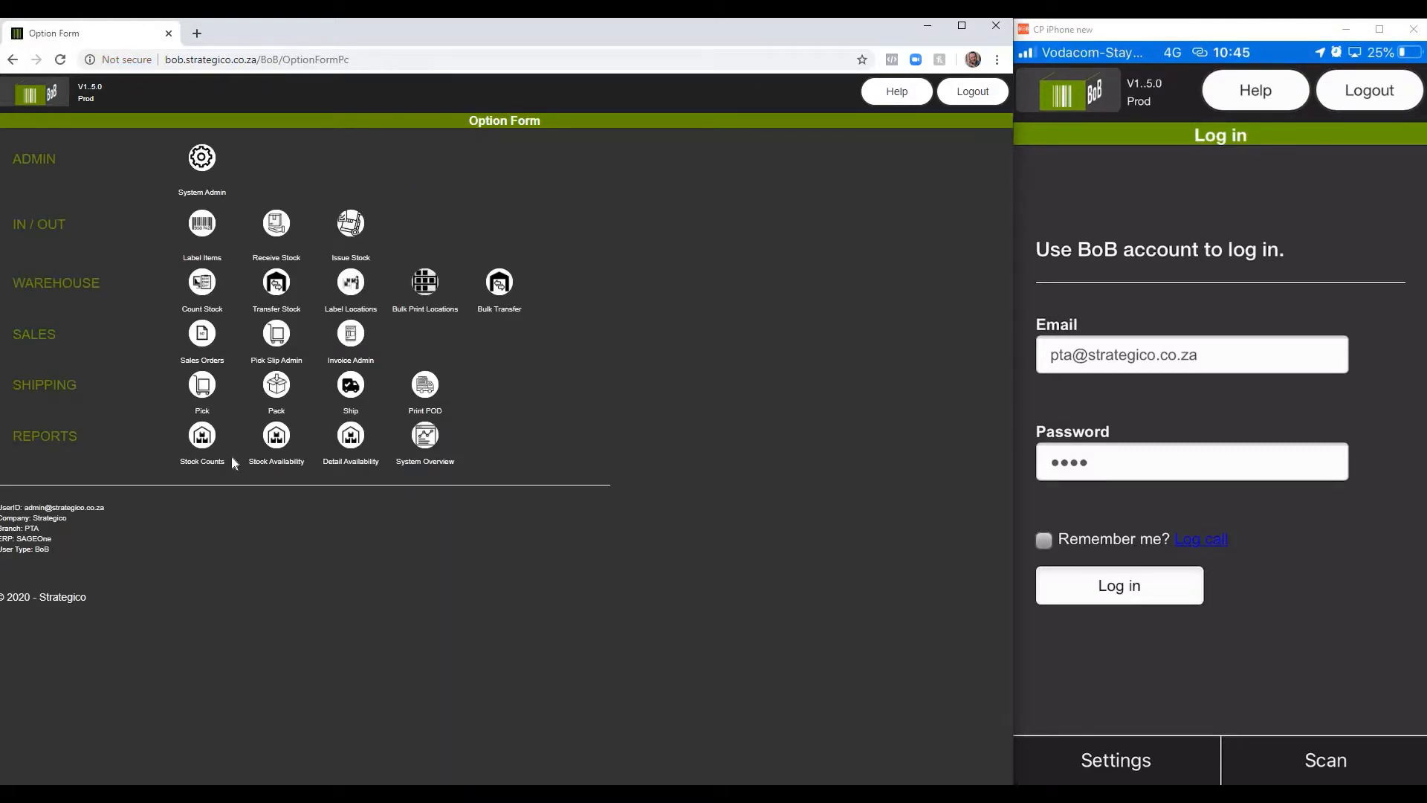
{"action": "left_click", "coordinate": [348, 440]}
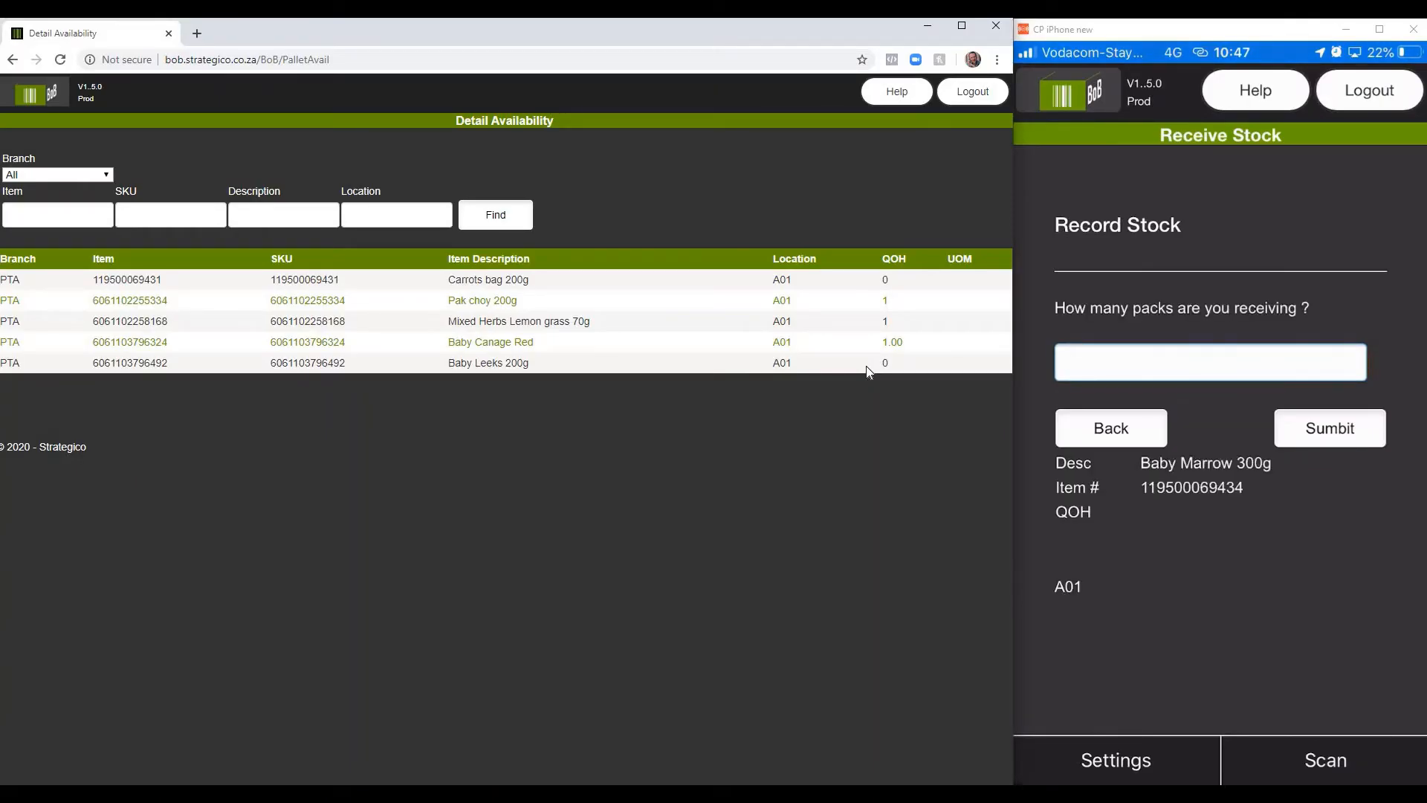
Step: Record the receipt of 1 pack of Baby Marrow 300g on the phone
{"action": "type", "text": "1"}
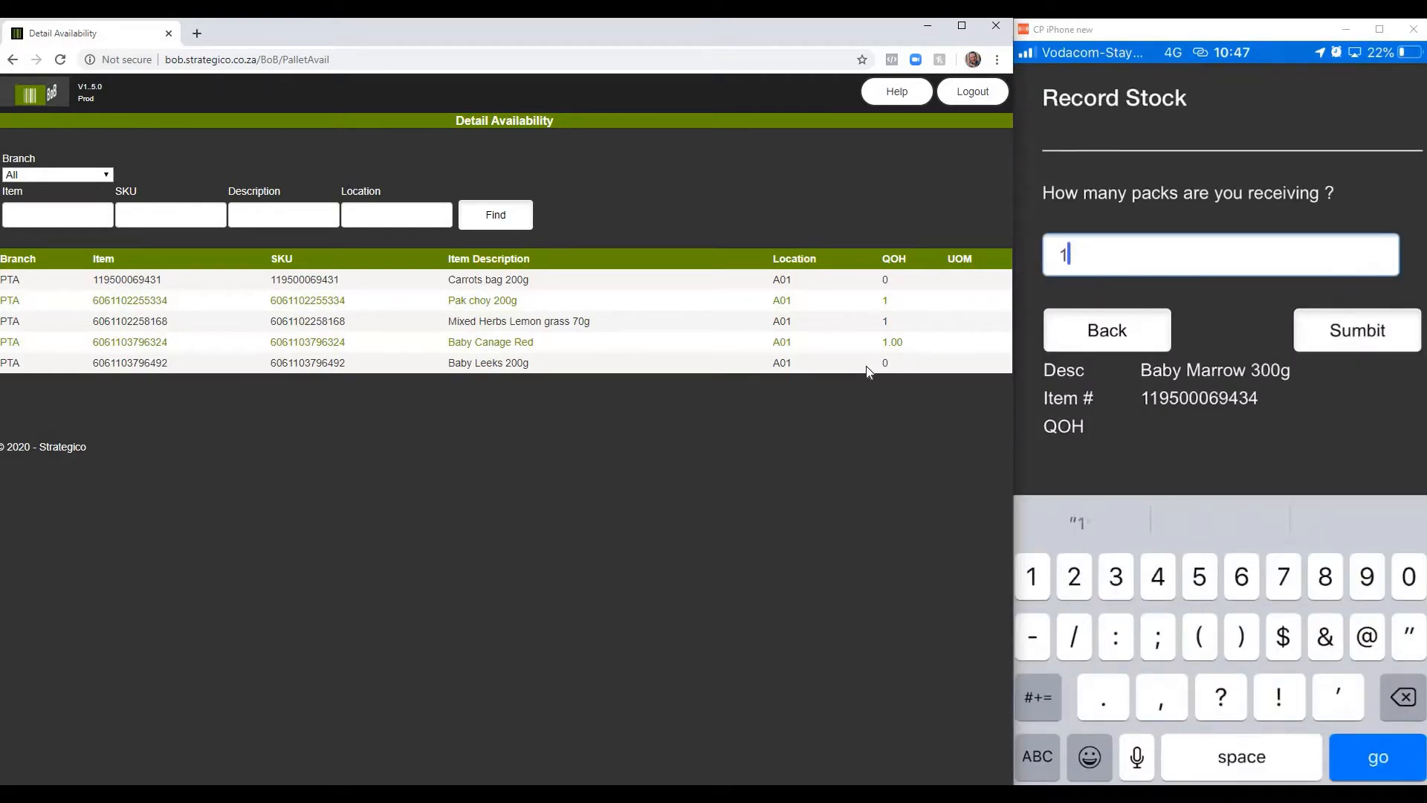
{"action": "key", "text": "Return"}
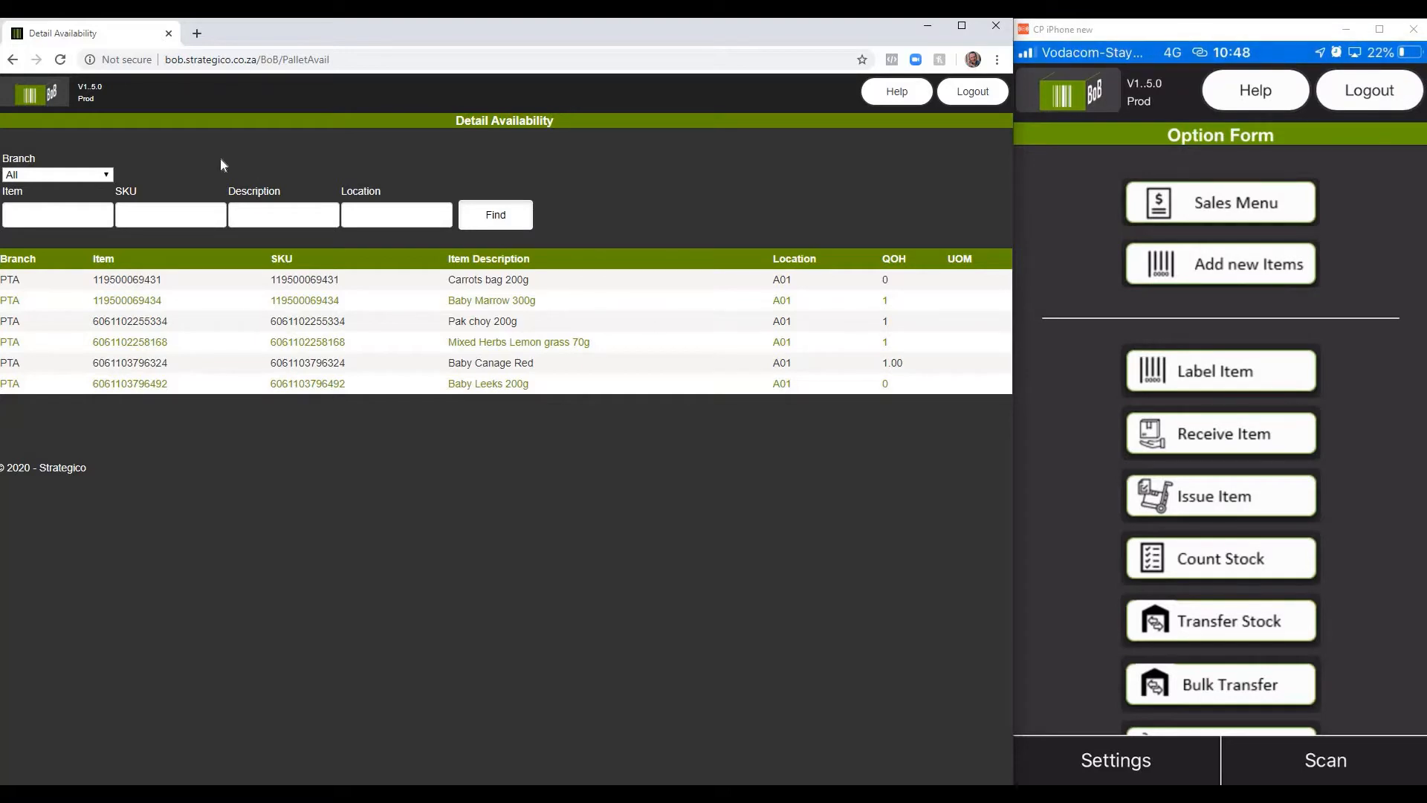
Step: Create a sales order on the desktop site for customer M Creatives, assigning the sales rep's e-mail account and the Deliver option
{"action": "left_click", "coordinate": [30, 95]}
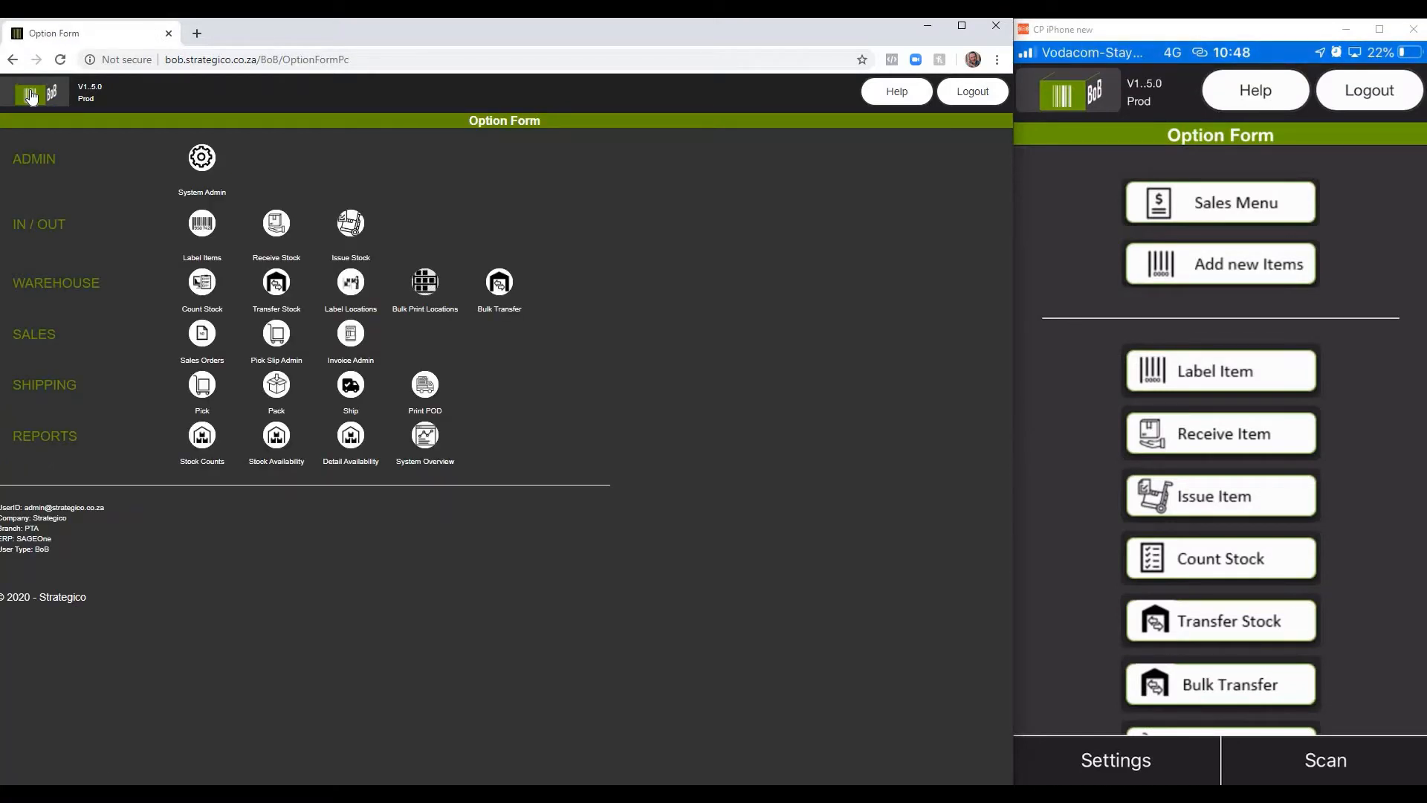
{"action": "left_click", "coordinate": [206, 341]}
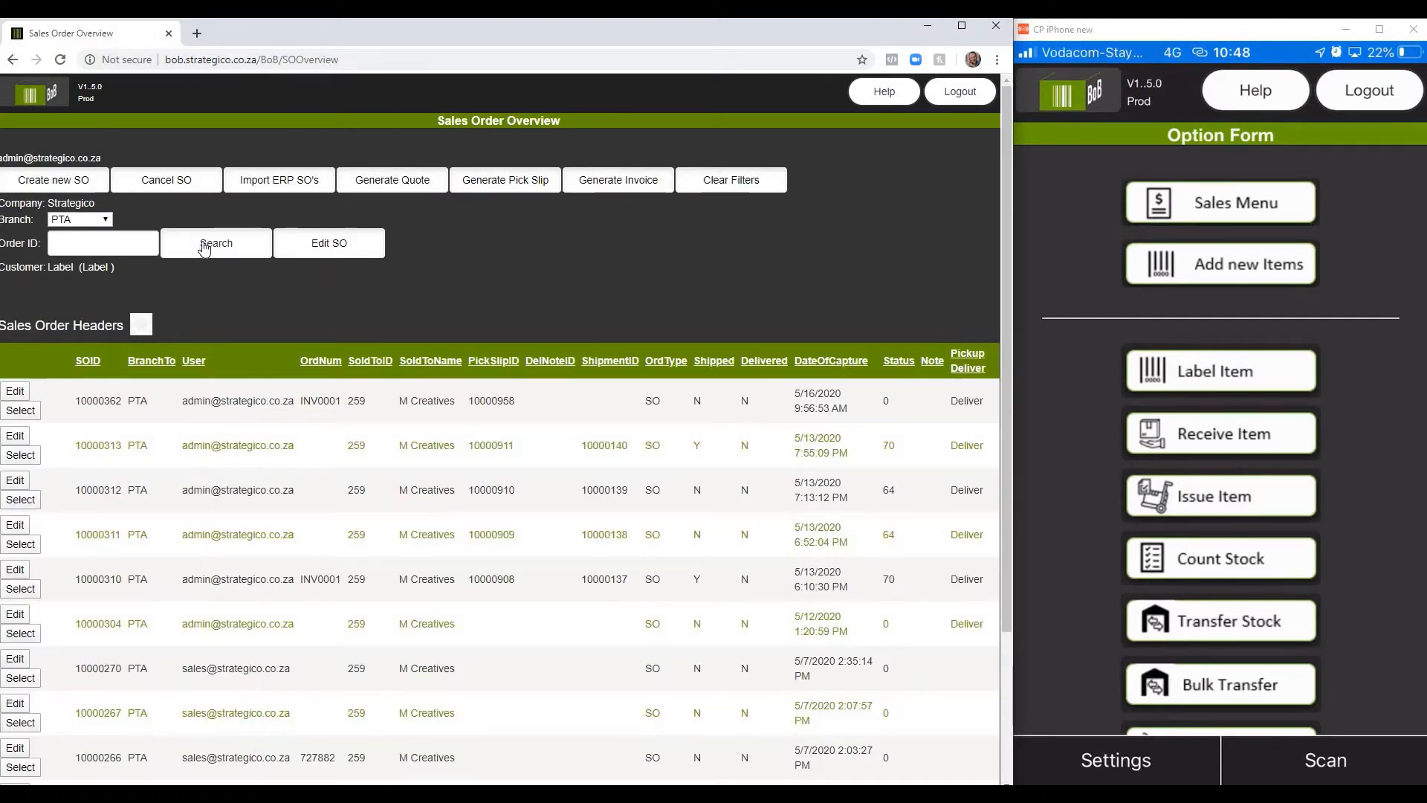
{"action": "left_click", "coordinate": [46, 180]}
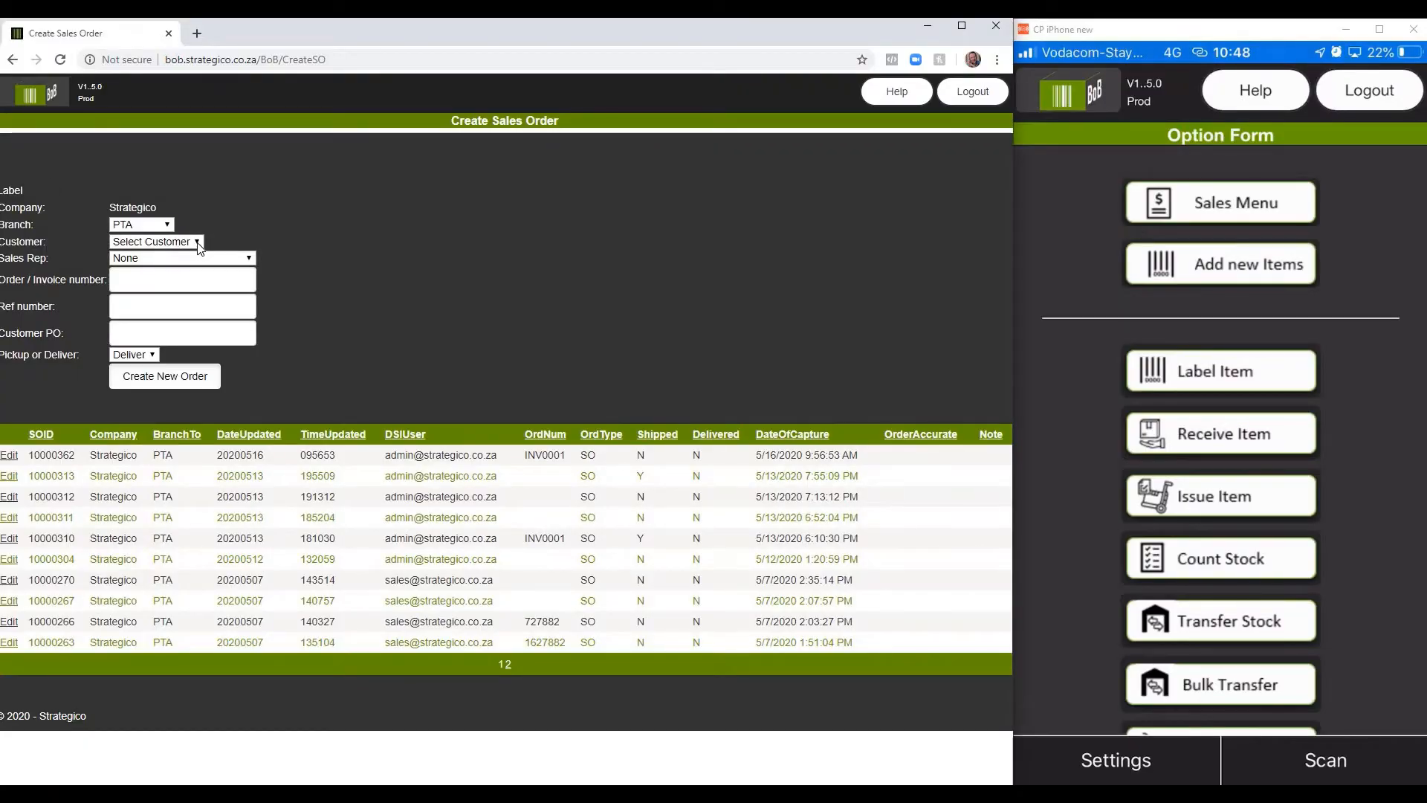
{"action": "left_click", "coordinate": [198, 242]}
{"action": "left_click", "coordinate": [194, 271]}
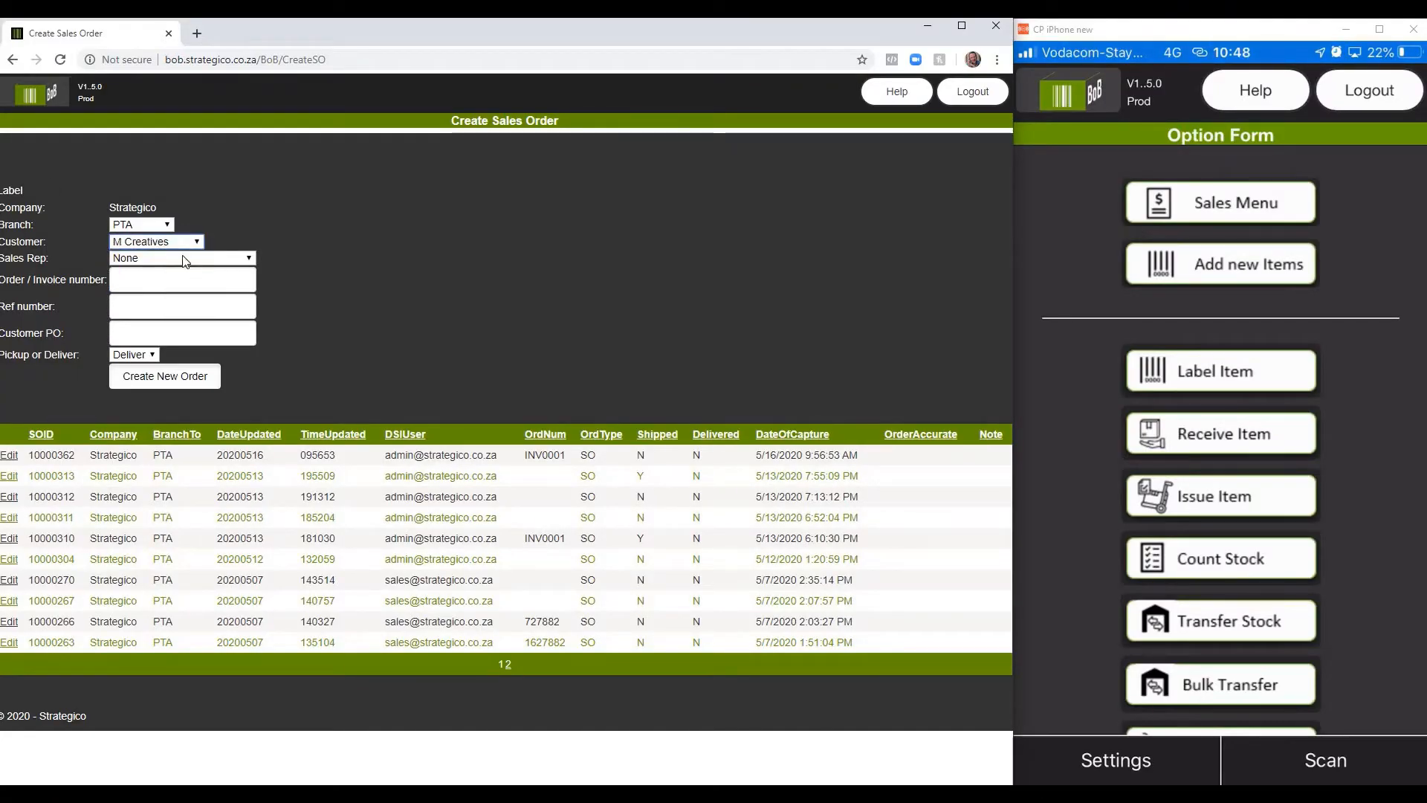
{"action": "left_click", "coordinate": [233, 260]}
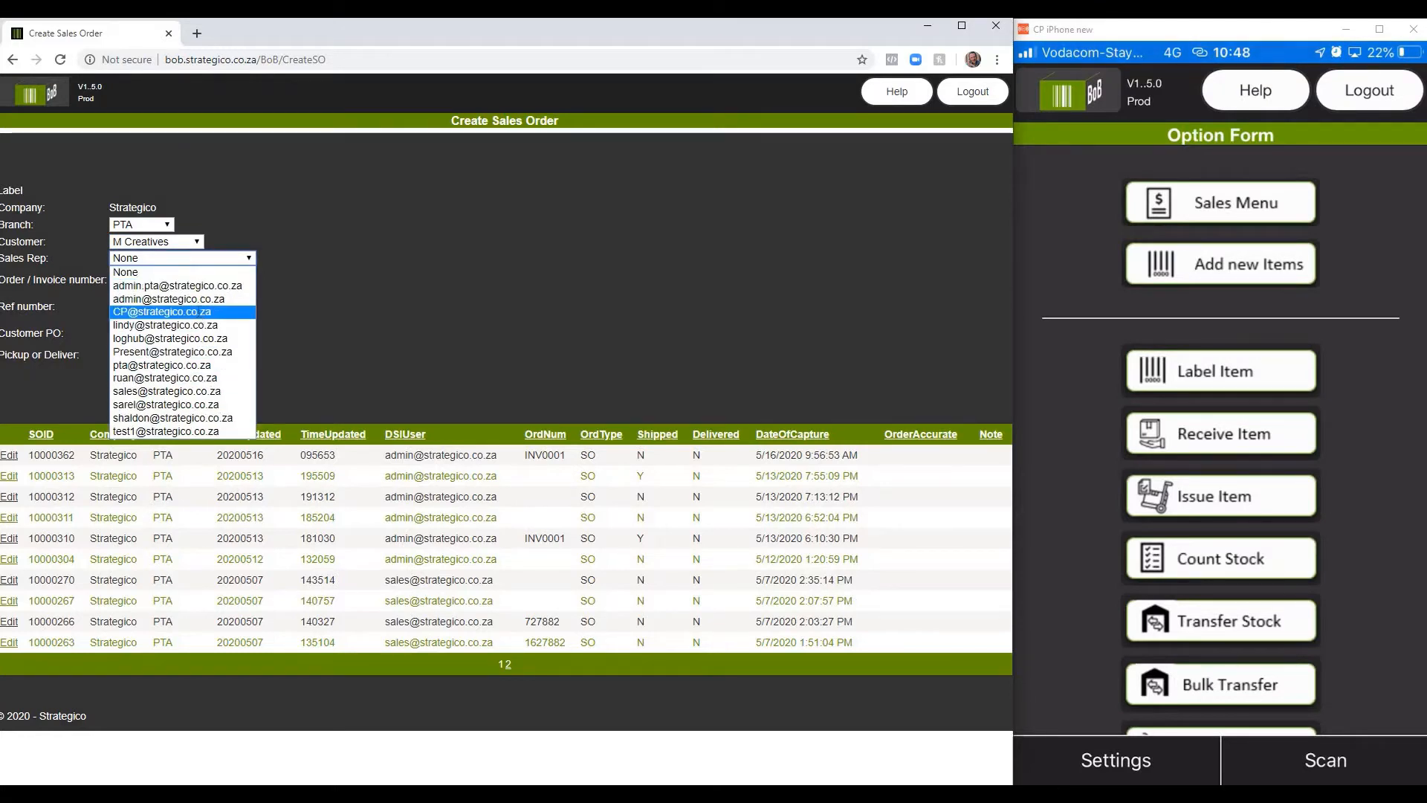
{"action": "left_click", "coordinate": [190, 312]}
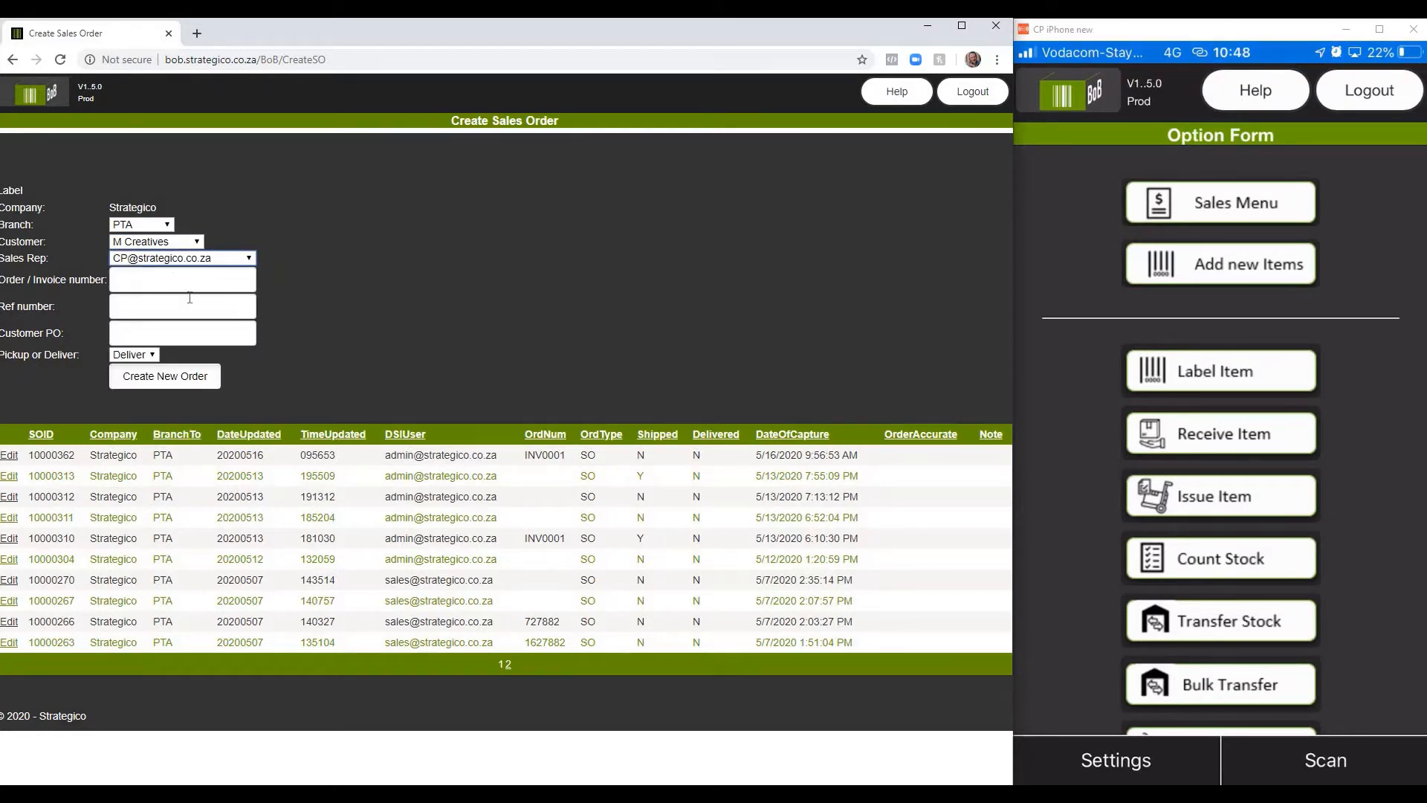
{"action": "left_click", "coordinate": [144, 356]}
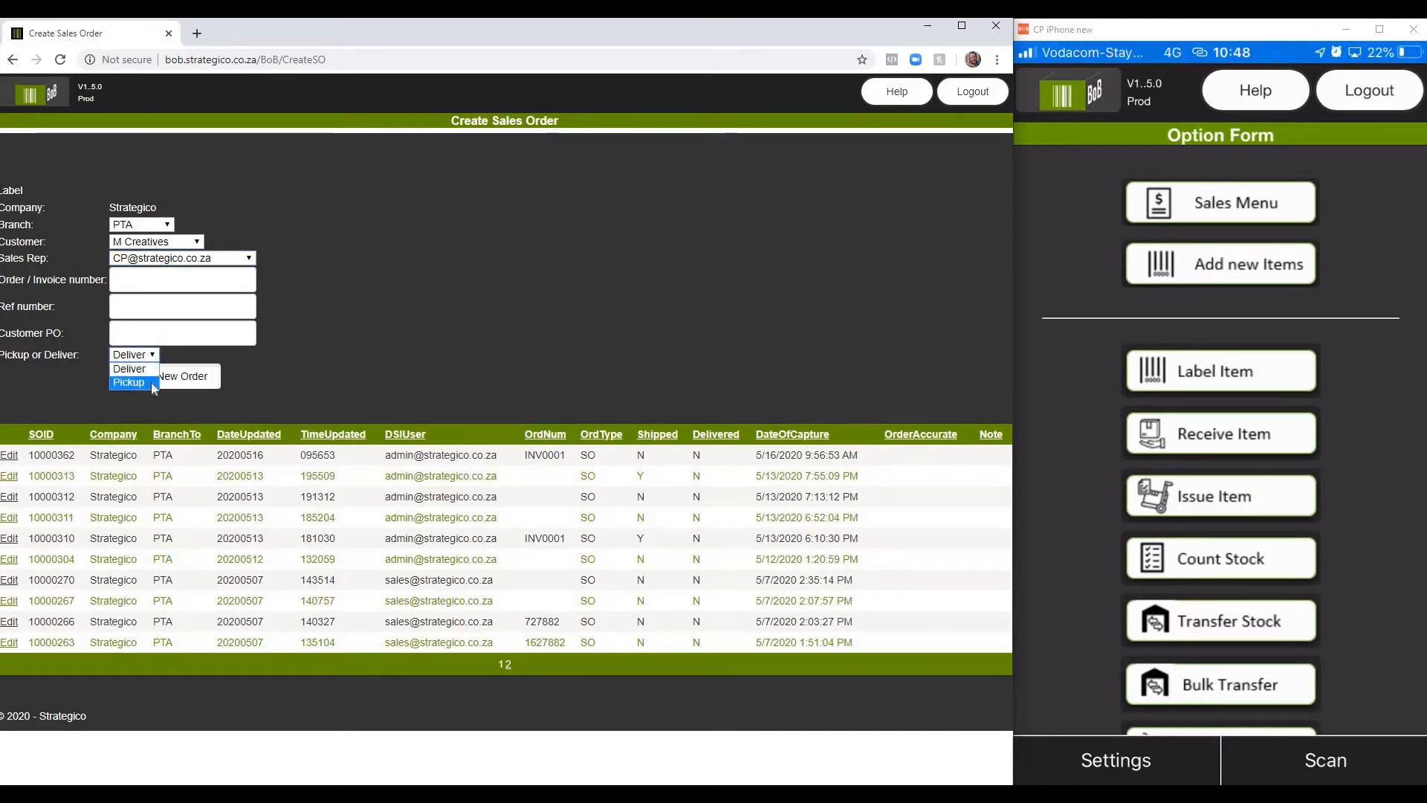
{"action": "left_click", "coordinate": [132, 372]}
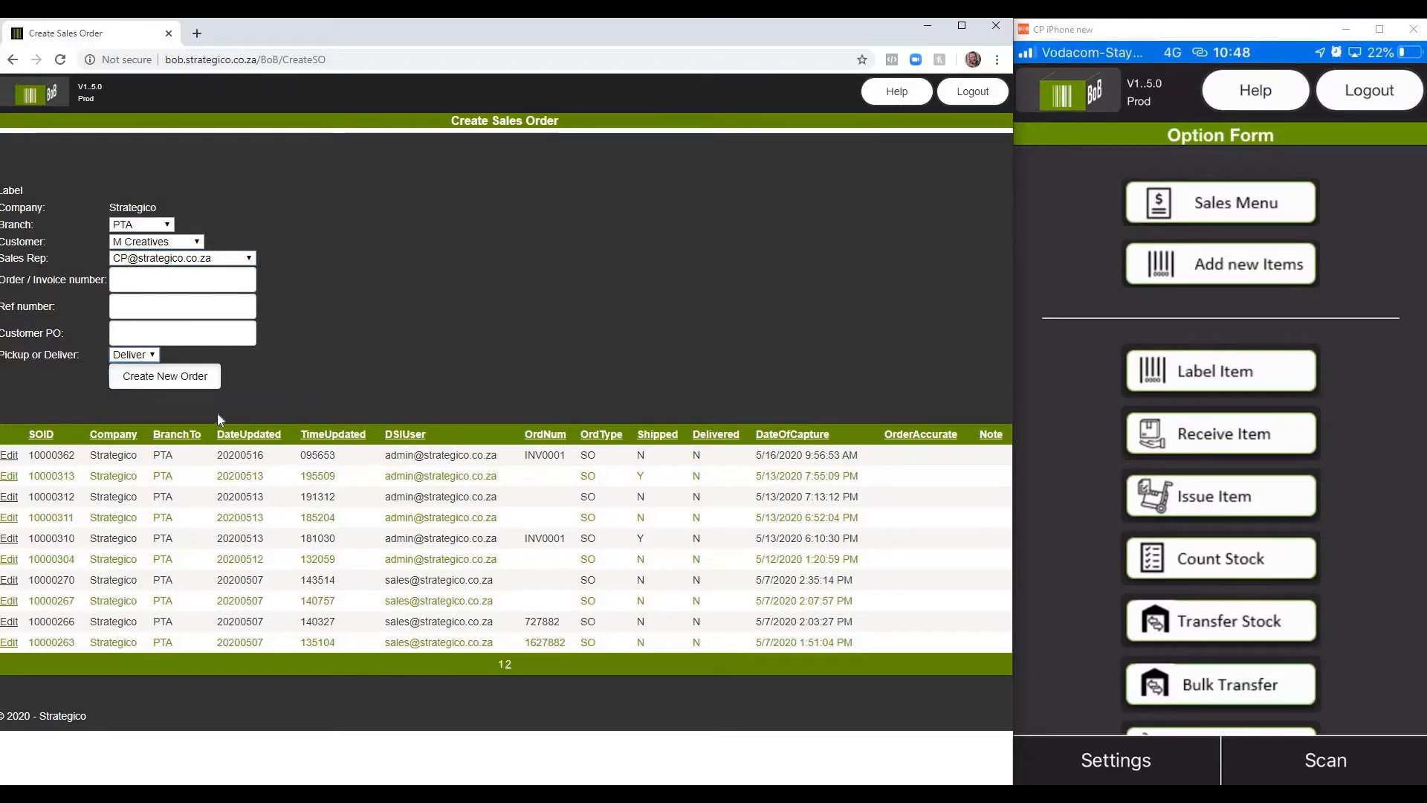
{"action": "left_click", "coordinate": [164, 377]}
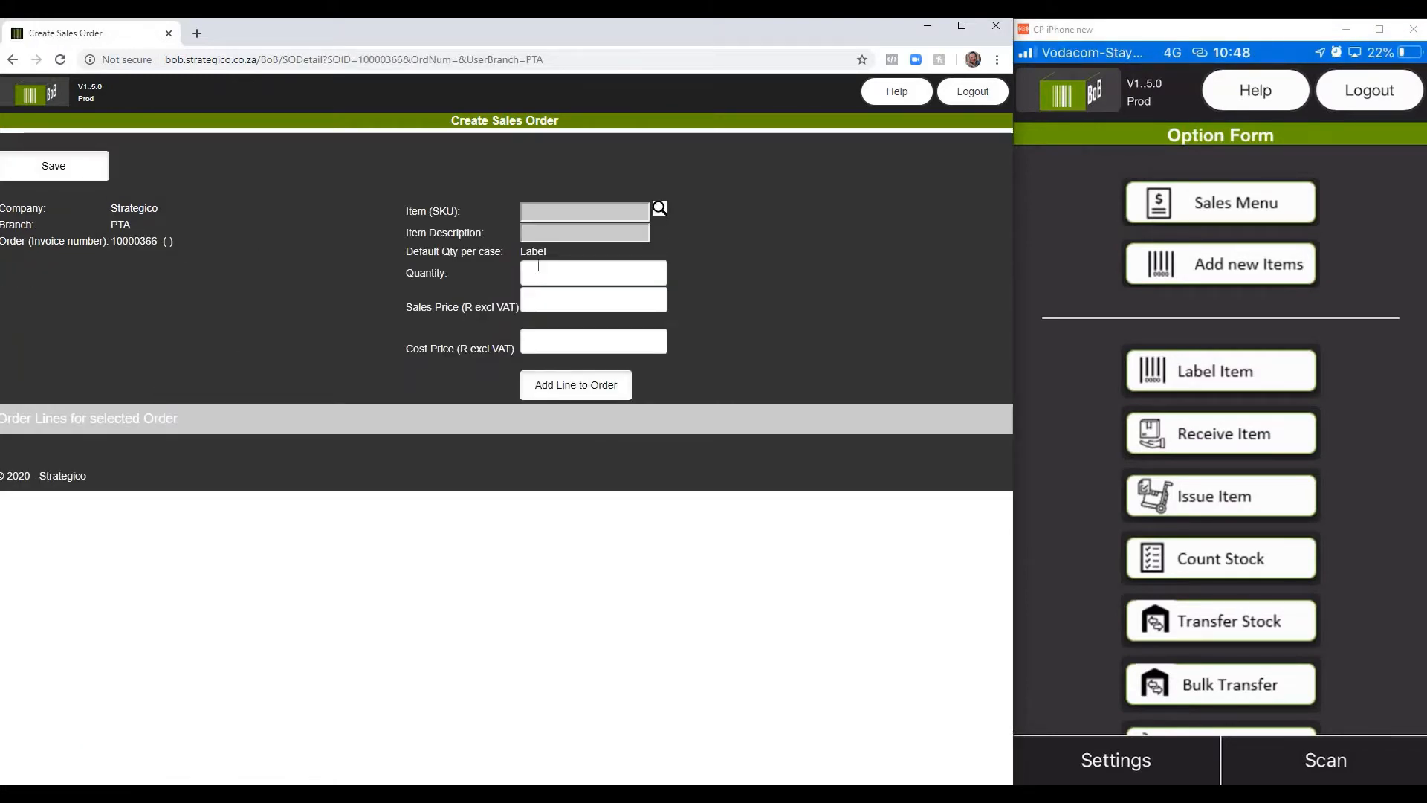
Step: Add an order line for Baby Marrow 300g with quantity 1 and a sales price of 20.00
{"action": "left_click", "coordinate": [660, 216]}
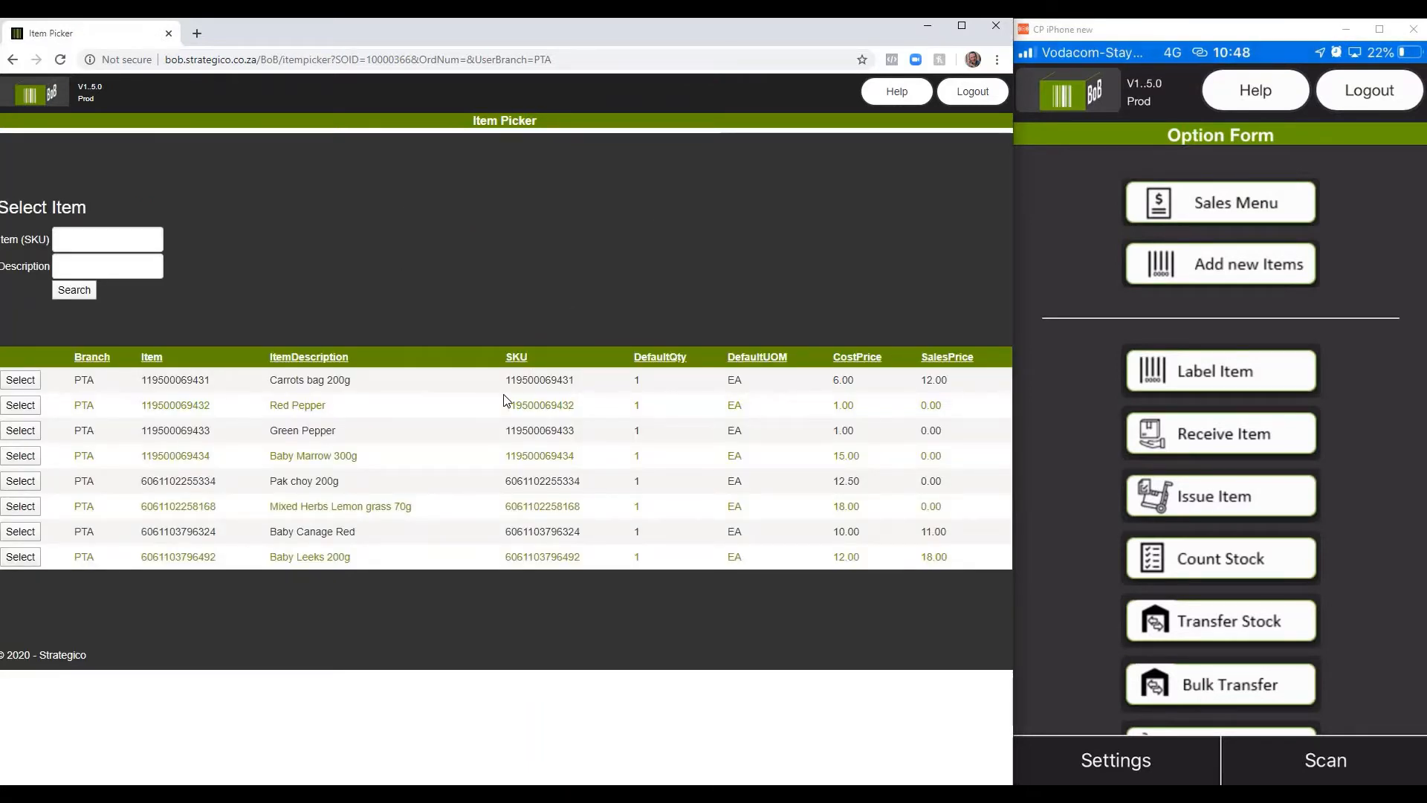
{"action": "left_click", "coordinate": [22, 457]}
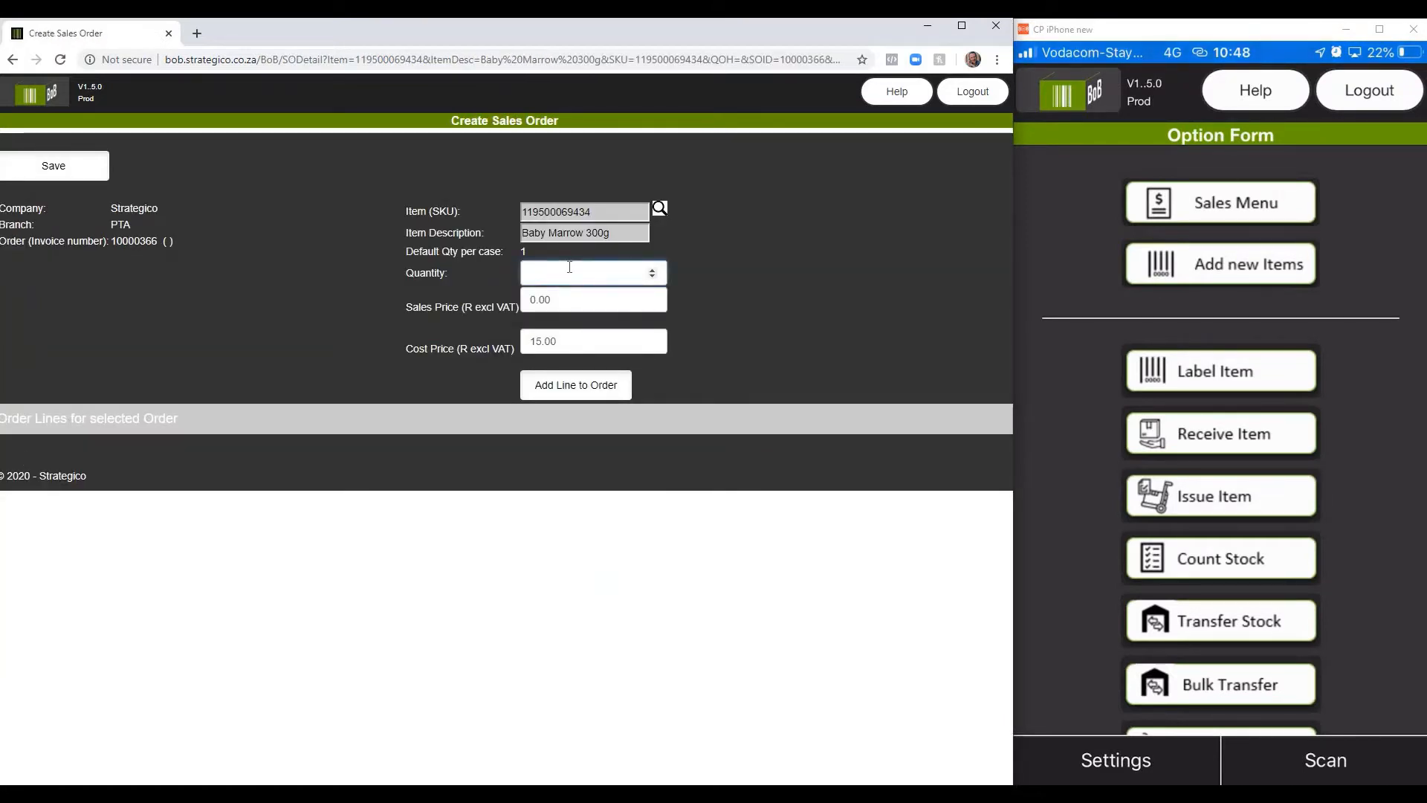
{"action": "left_click", "coordinate": [570, 303]}
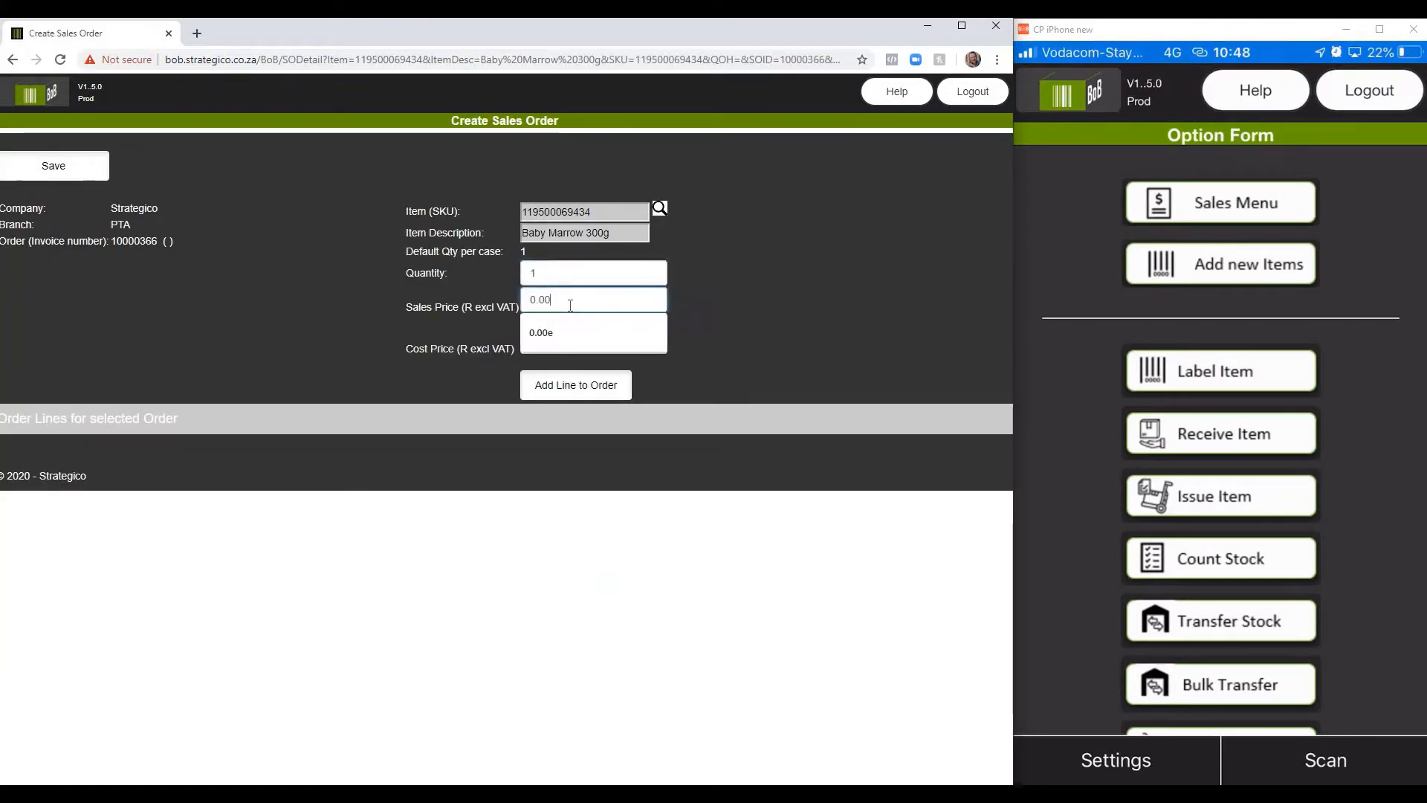
{"action": "key", "text": "BackSpace"}
{"action": "key", "text": "BackSpace"}
{"action": "key", "text": "BackSpace"}
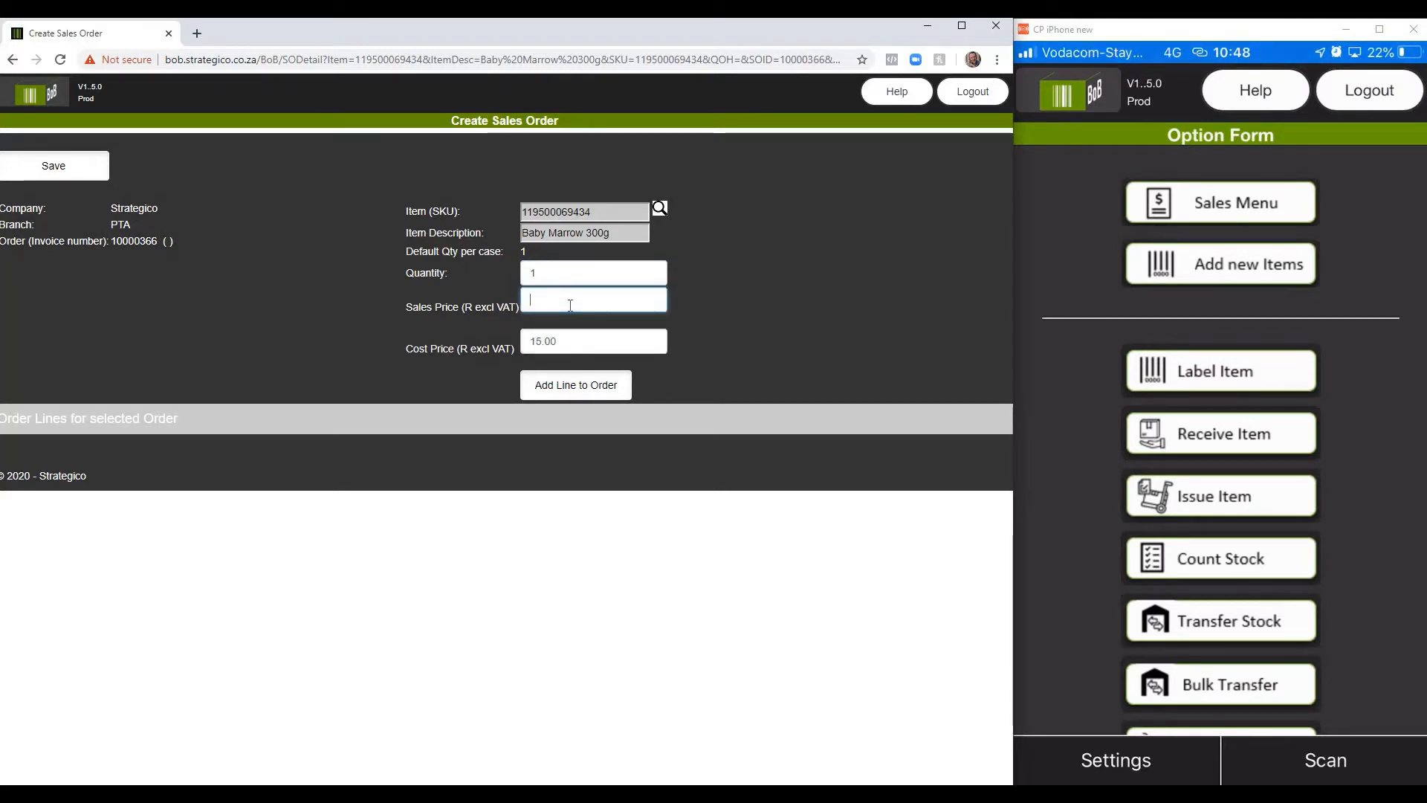
{"action": "type", "text": "2"}
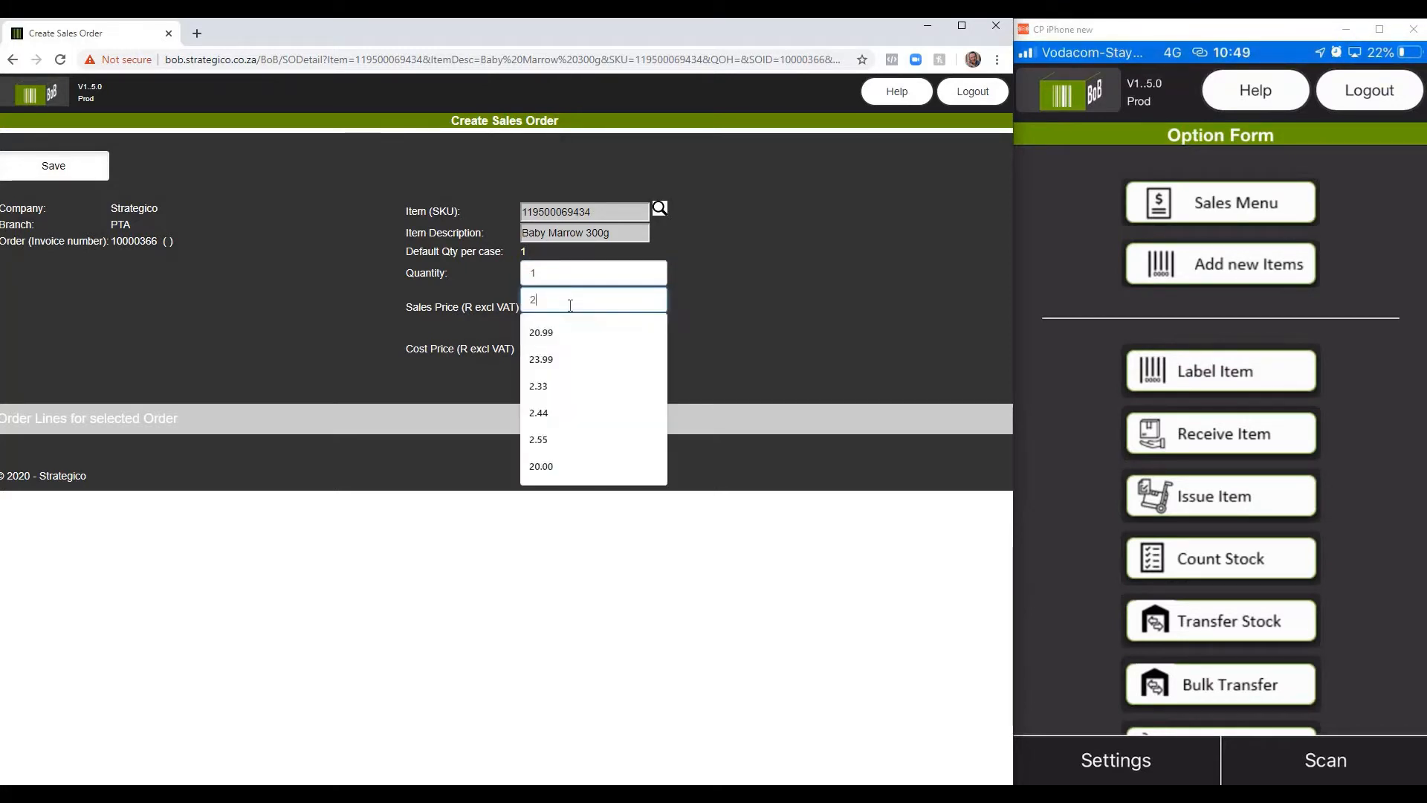
{"action": "type", "text": "0.00"}
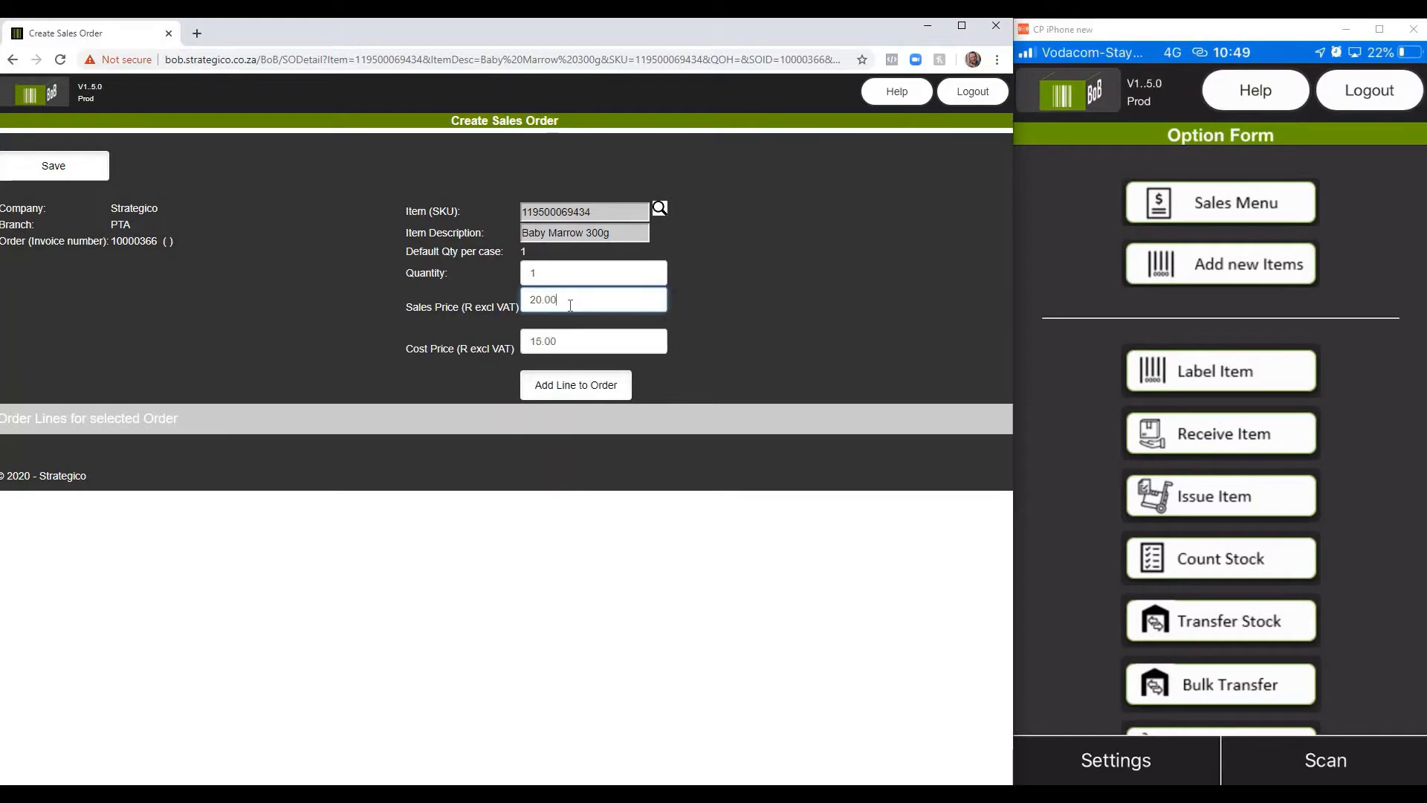
{"action": "left_click", "coordinate": [561, 390]}
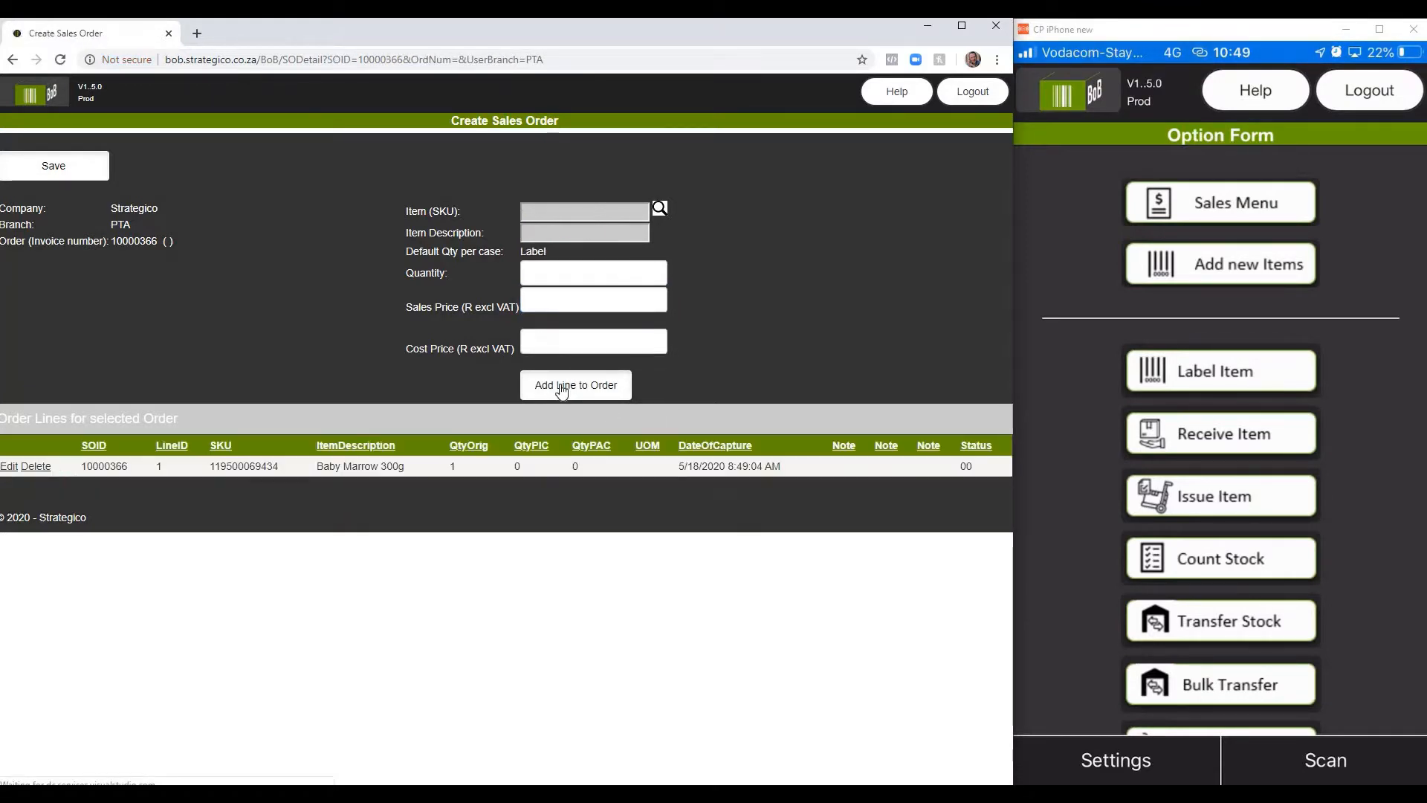
Step: Add an order line for Baby Canage Red with quantity 1 at its default prices, and save the sales order
{"action": "left_click", "coordinate": [660, 211]}
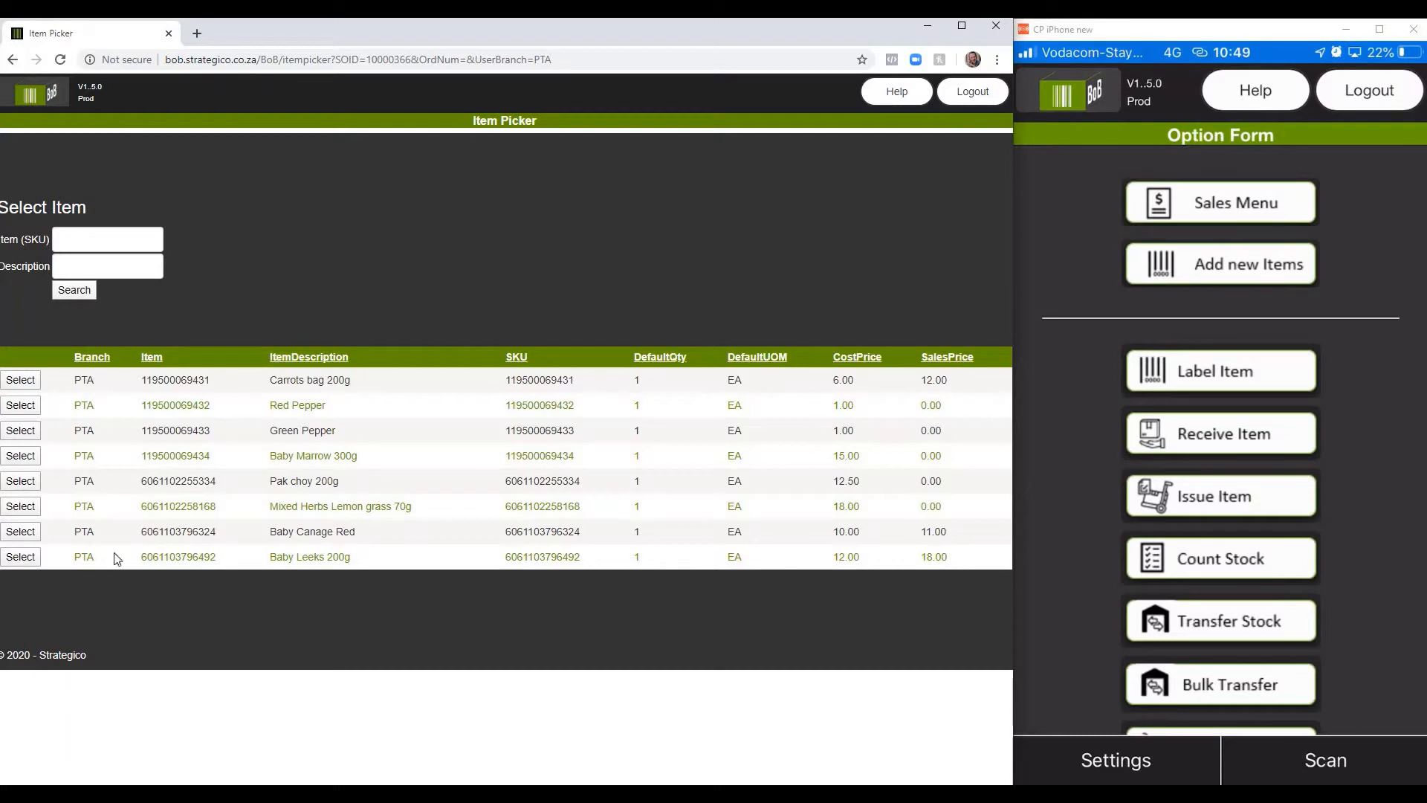
{"action": "left_click", "coordinate": [21, 532]}
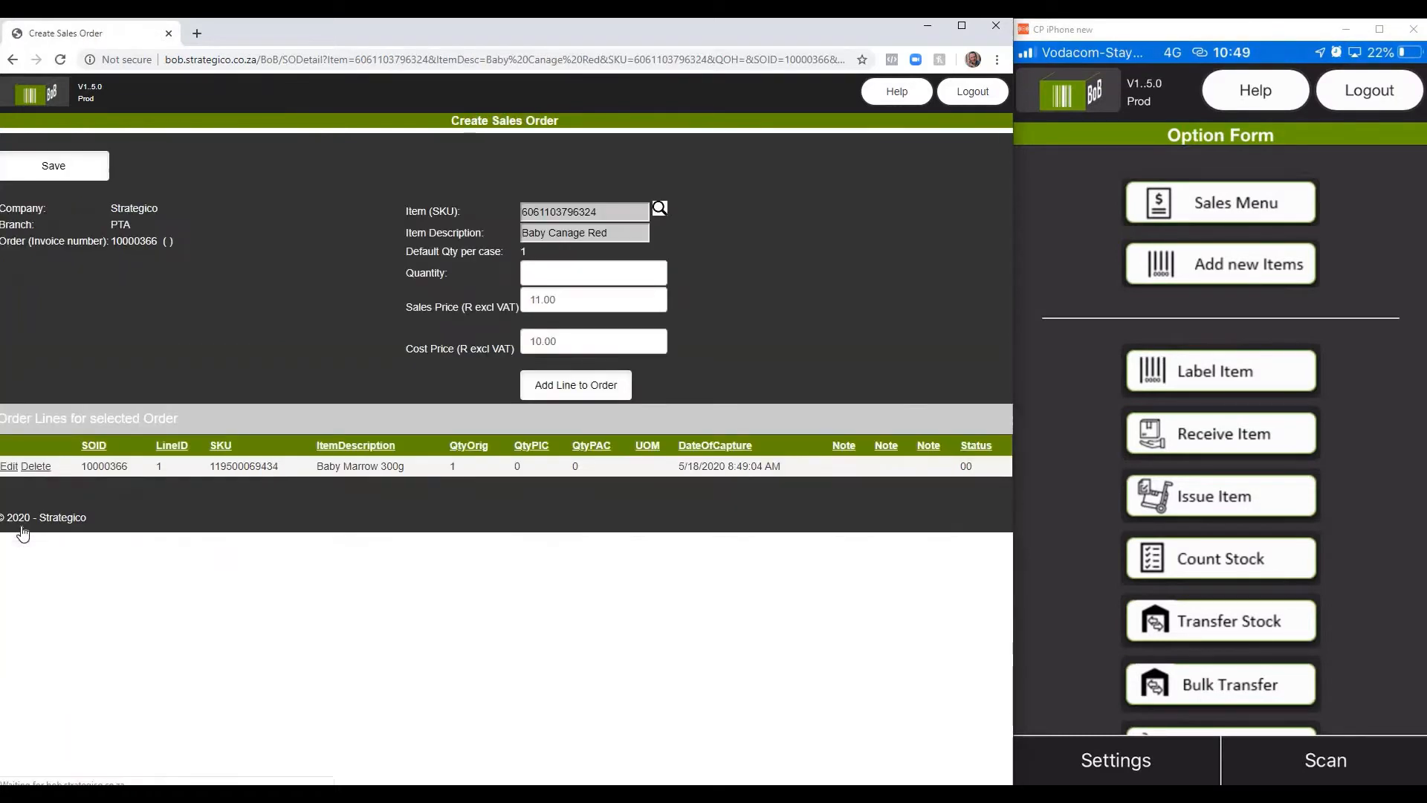
{"action": "left_click", "coordinate": [599, 276]}
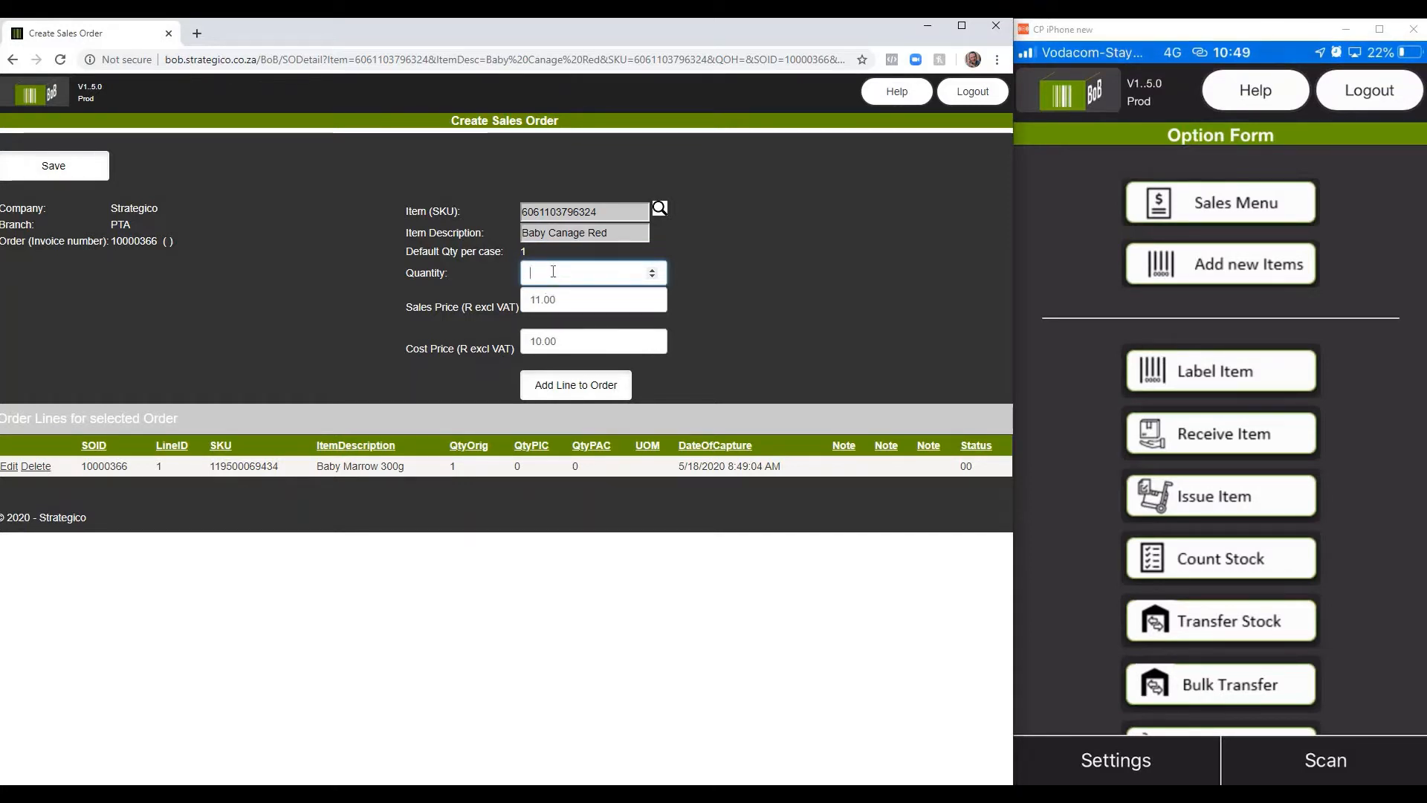
{"action": "left_click", "coordinate": [576, 387]}
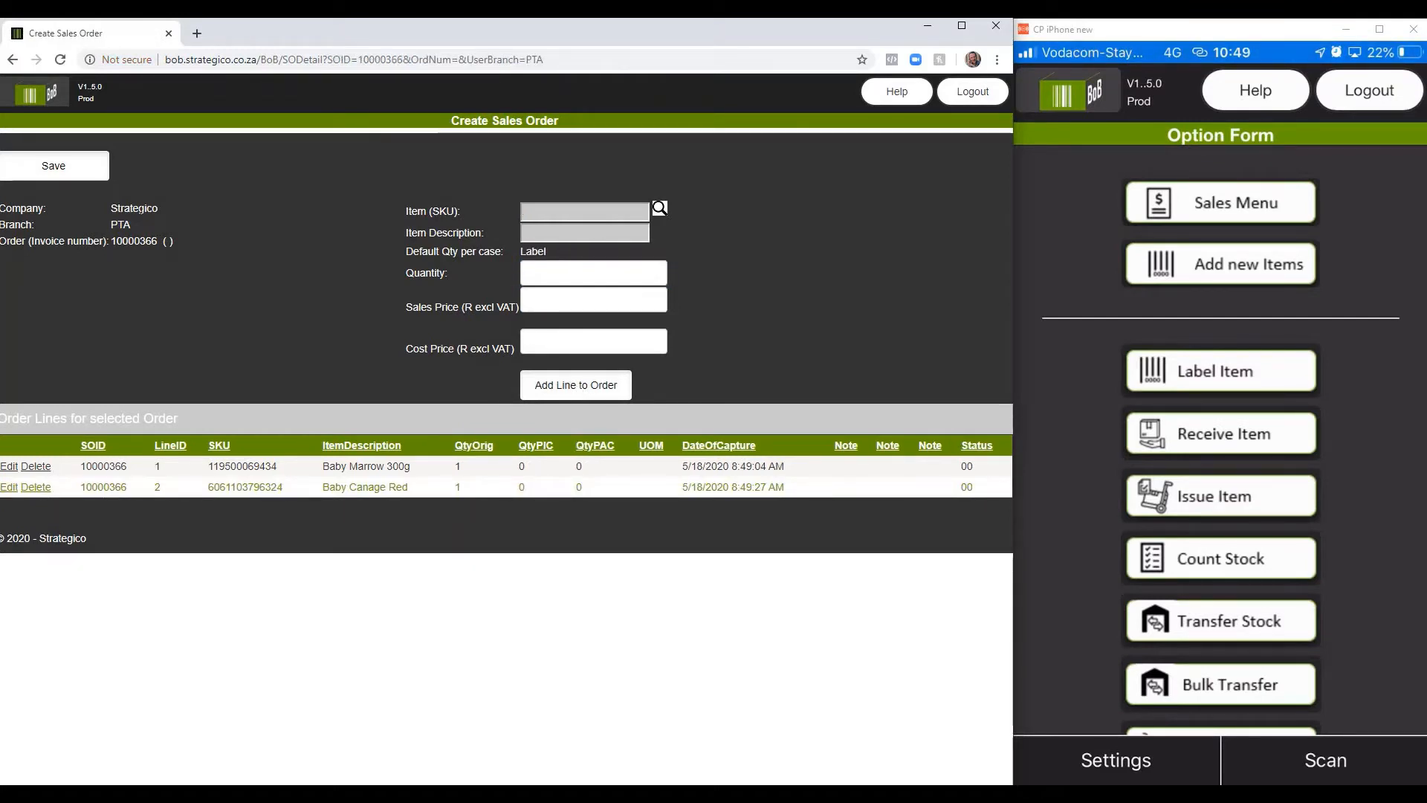
{"action": "left_click", "coordinate": [52, 166]}
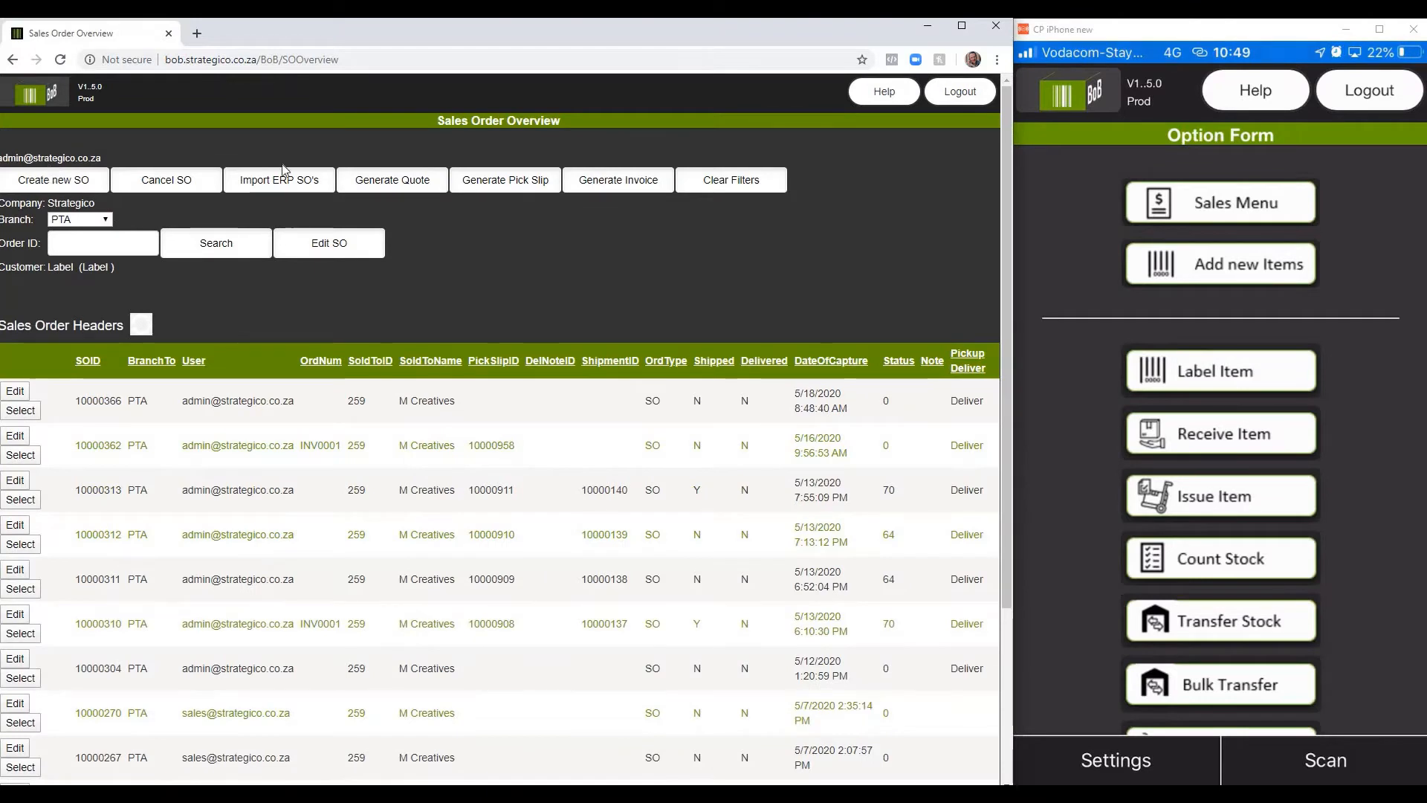
Step: Generate a pick slip for the newly created M Creatives sales order
{"action": "left_click", "coordinate": [26, 413]}
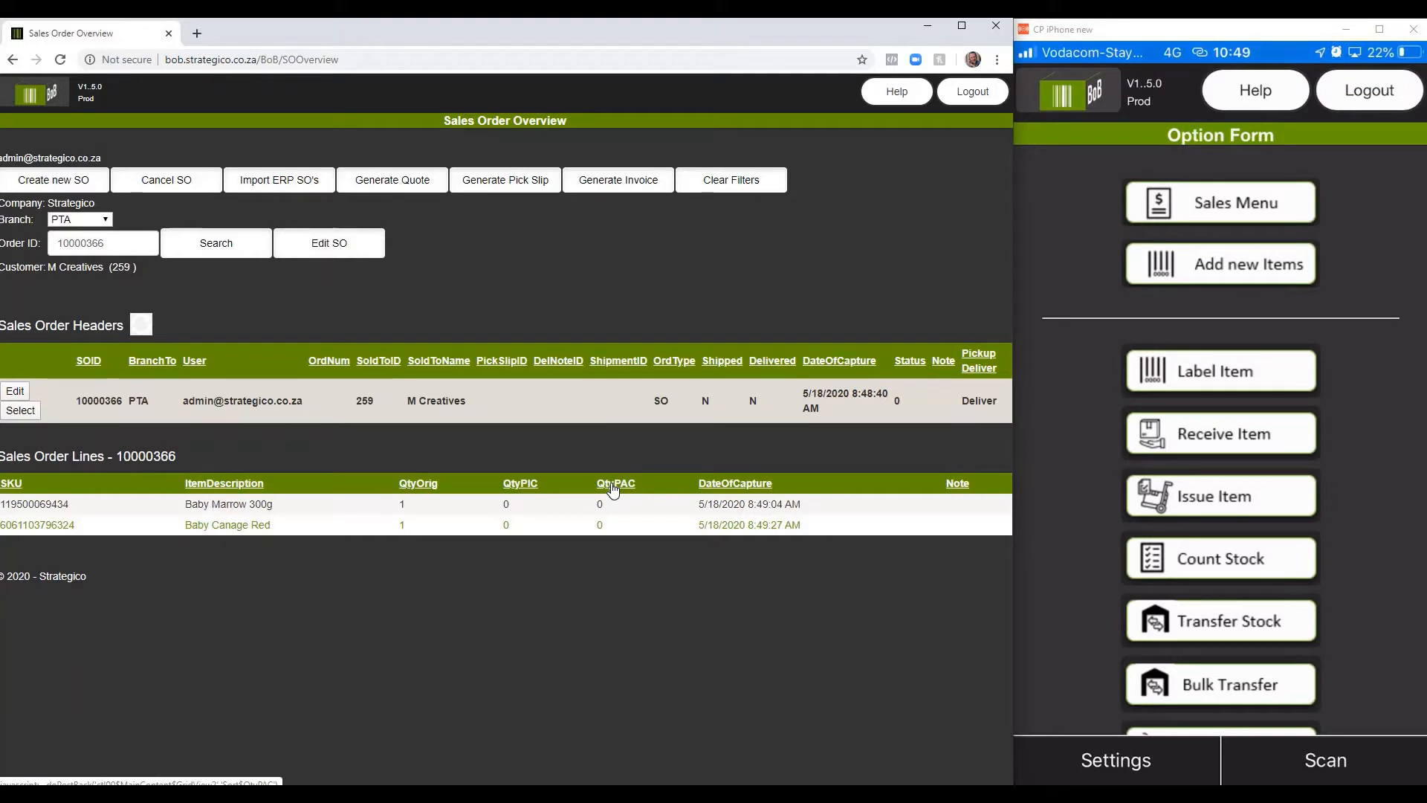
{"action": "left_click", "coordinate": [503, 184]}
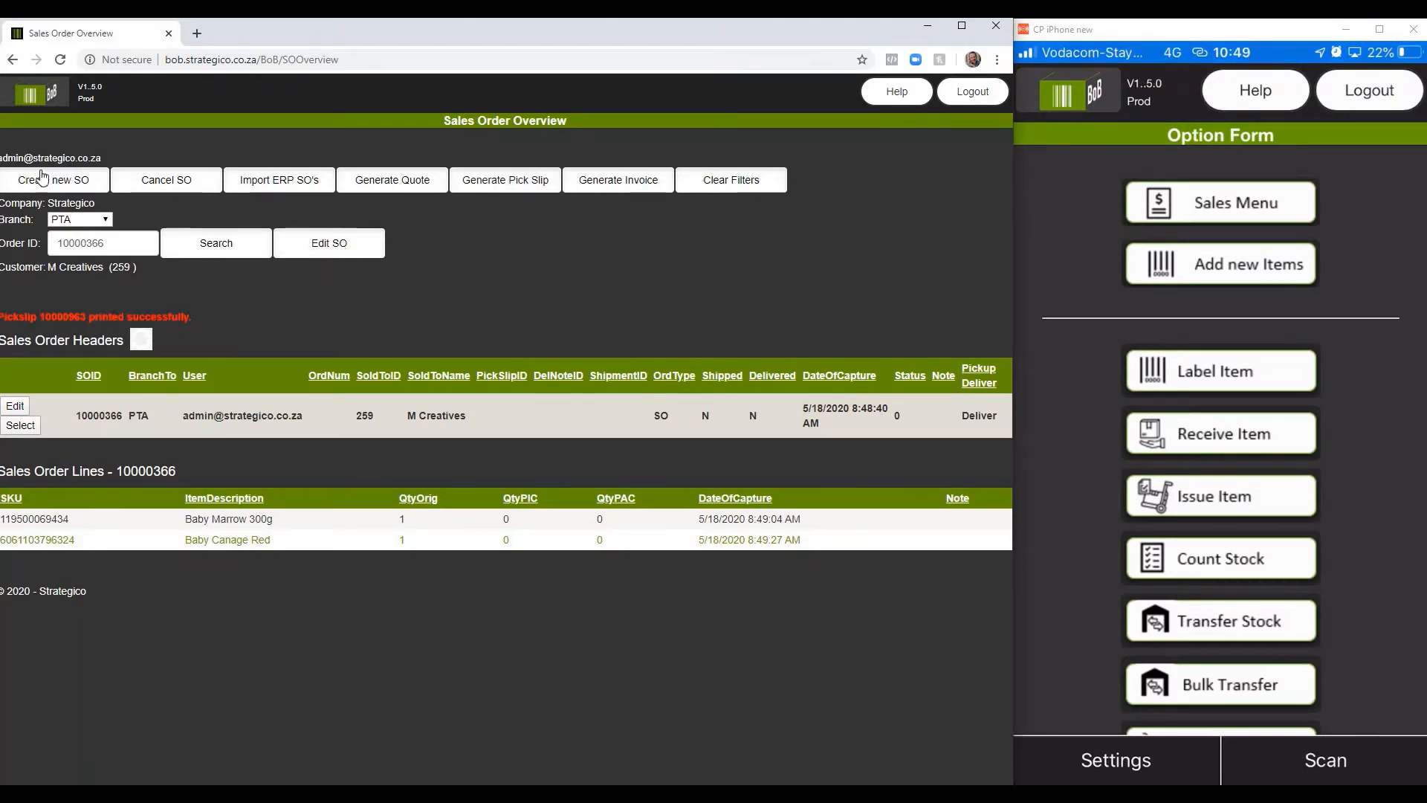
Step: Issue the new order's open pick slip as a printable page from Pick Slip Admin, checking the print preview without printing
{"action": "left_click", "coordinate": [33, 94]}
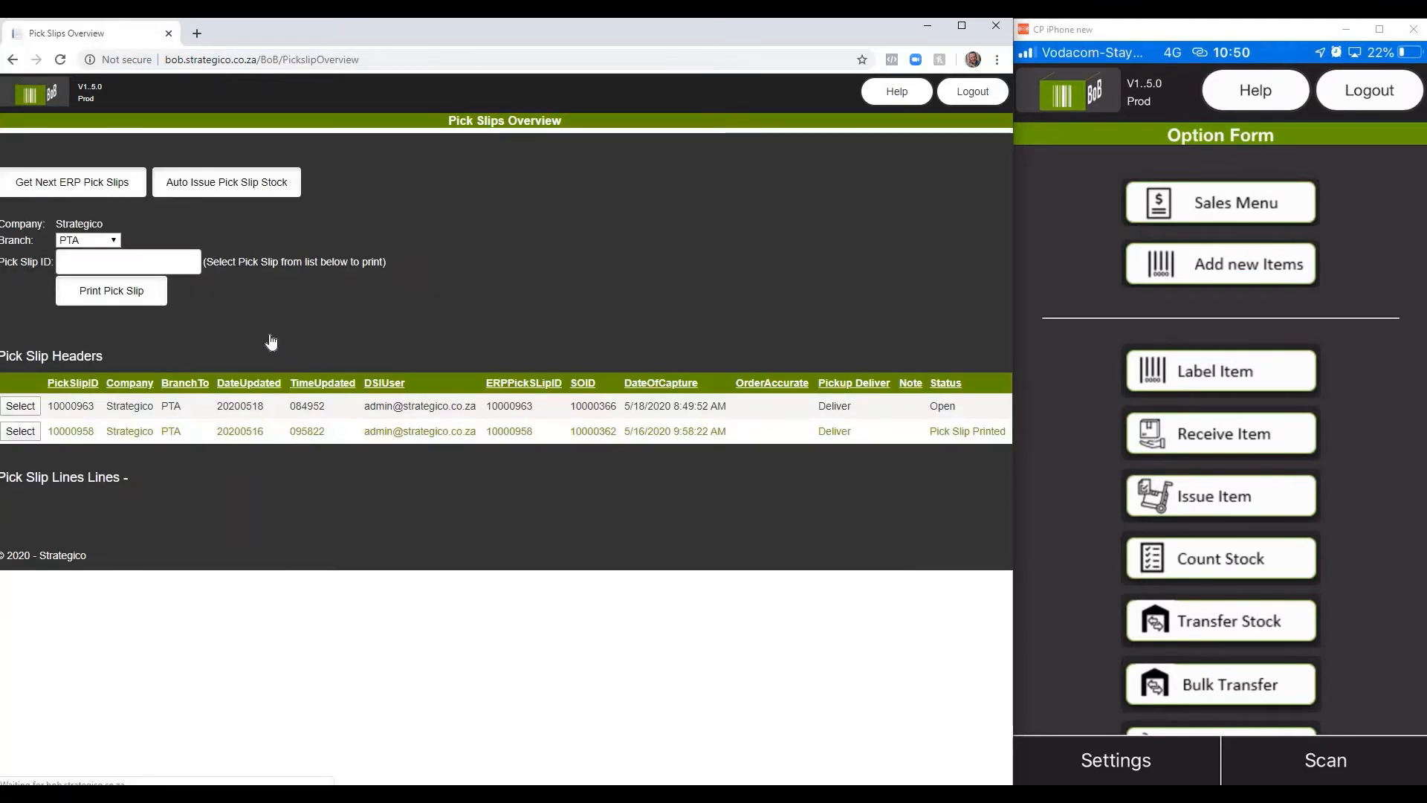
{"action": "left_click", "coordinate": [18, 408]}
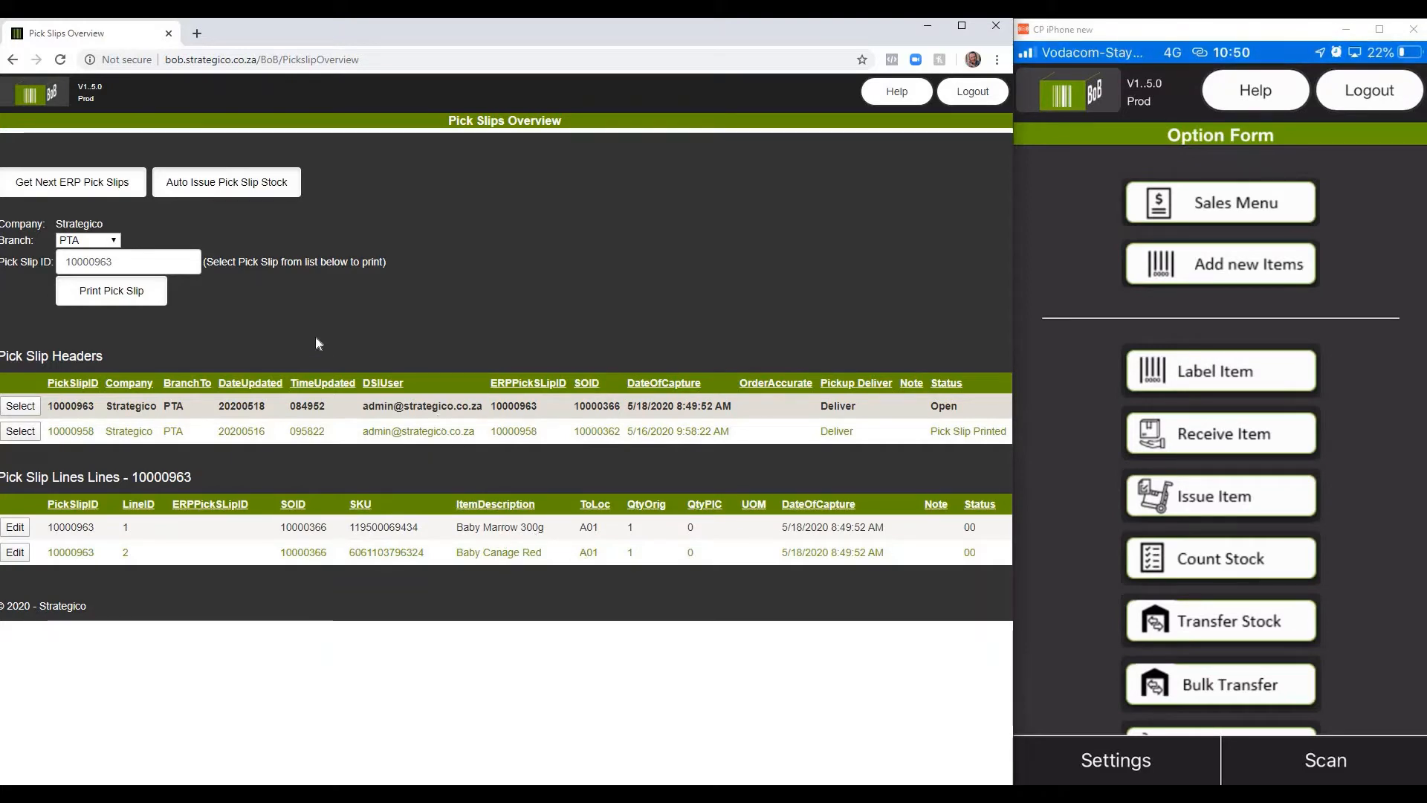
{"action": "left_click", "coordinate": [114, 295]}
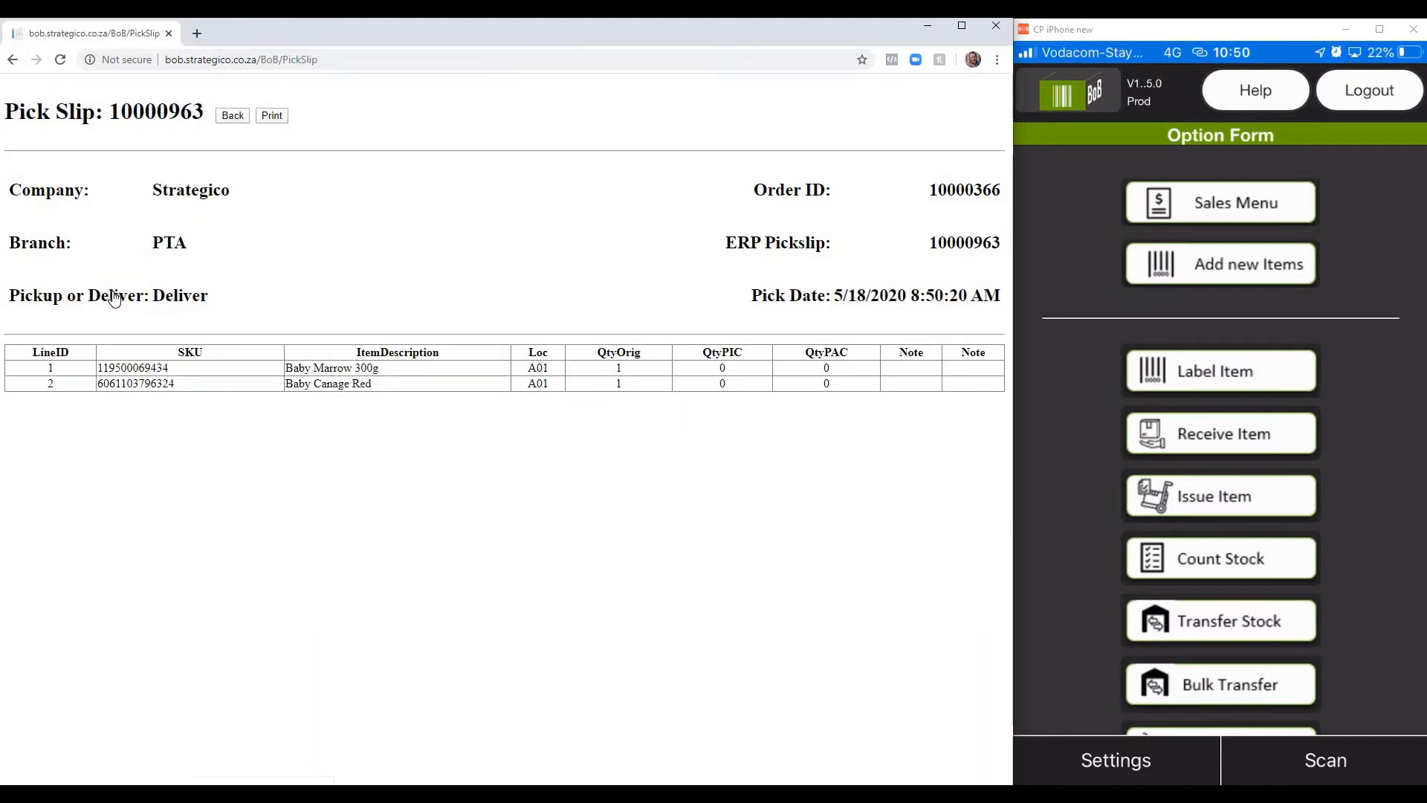
{"action": "left_click", "coordinate": [272, 116]}
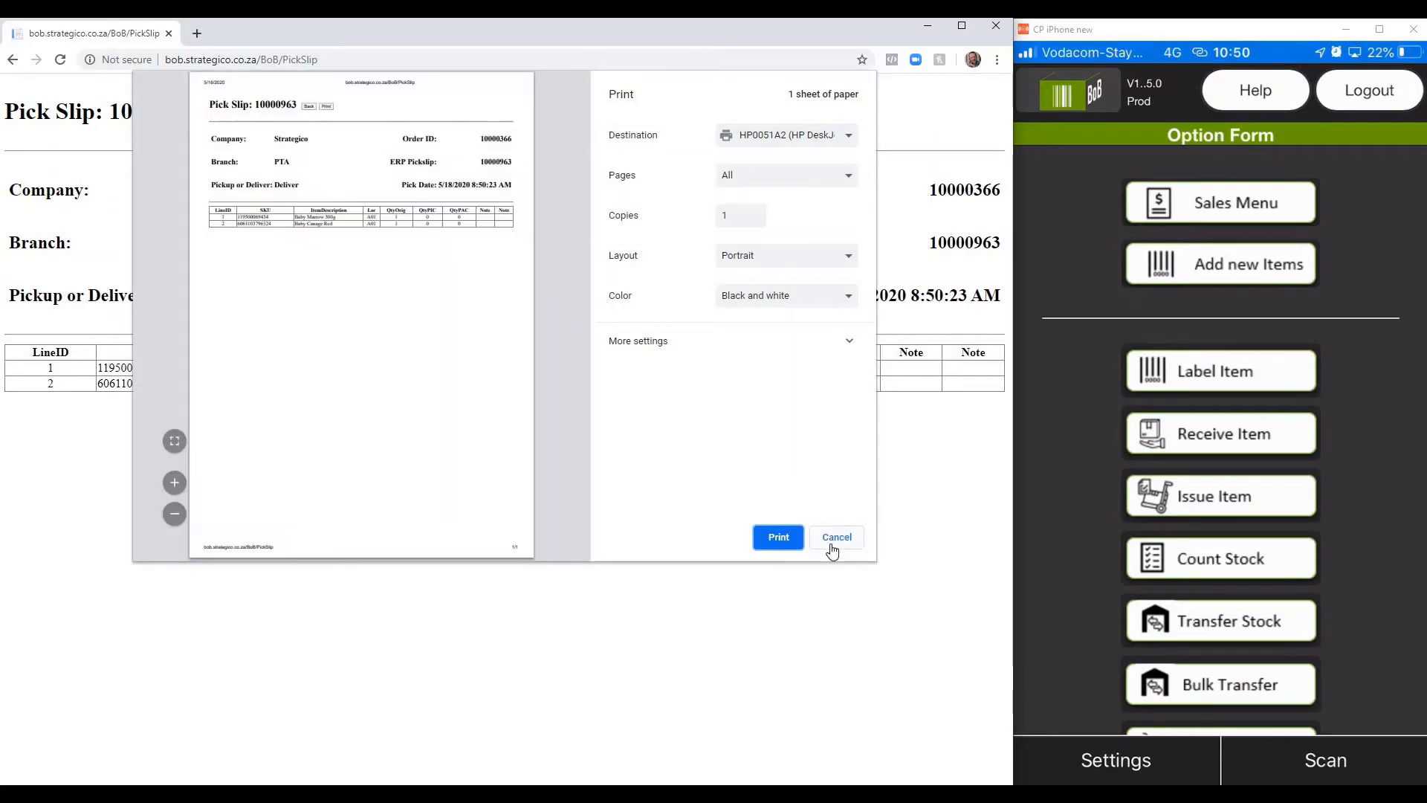
{"action": "left_click", "coordinate": [848, 536]}
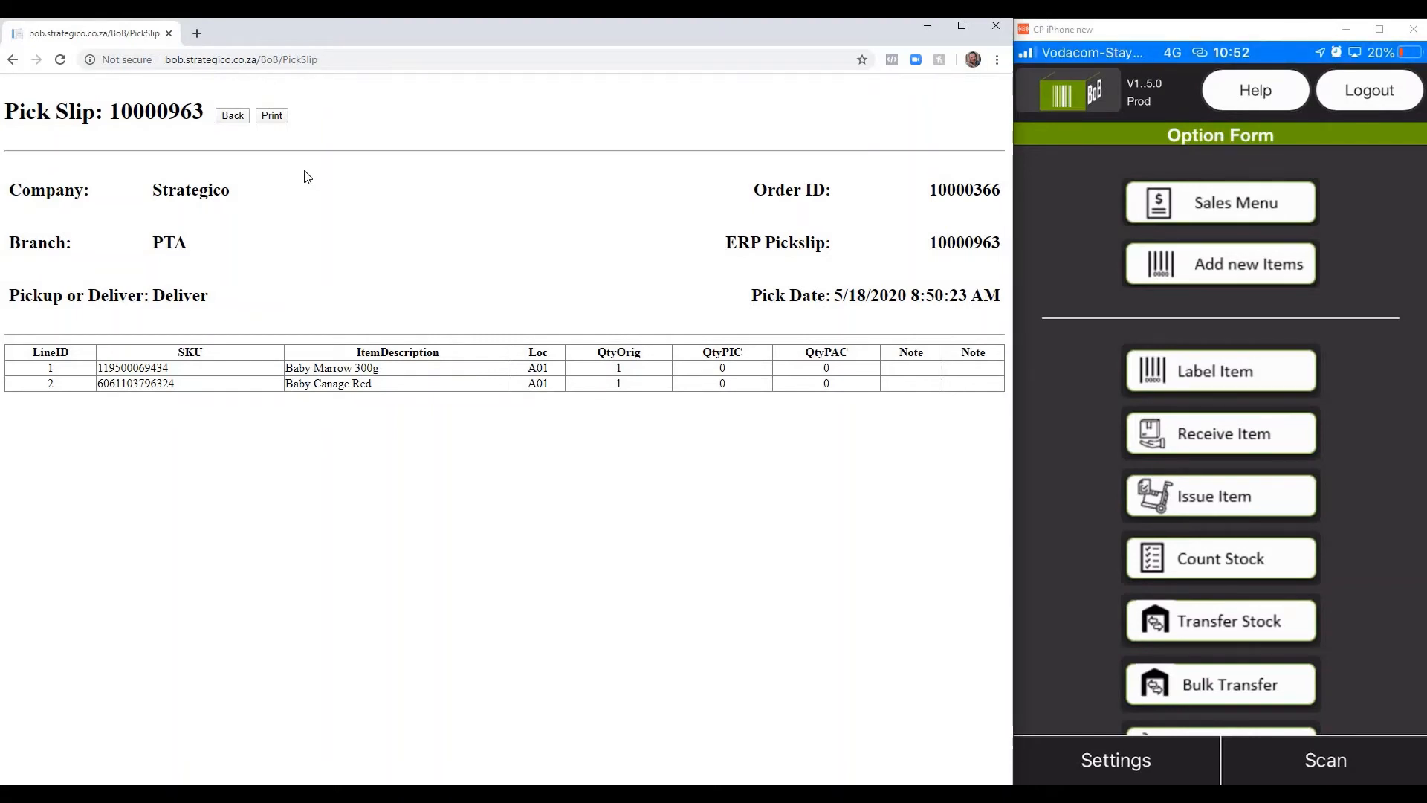
{"action": "left_click", "coordinate": [237, 116]}
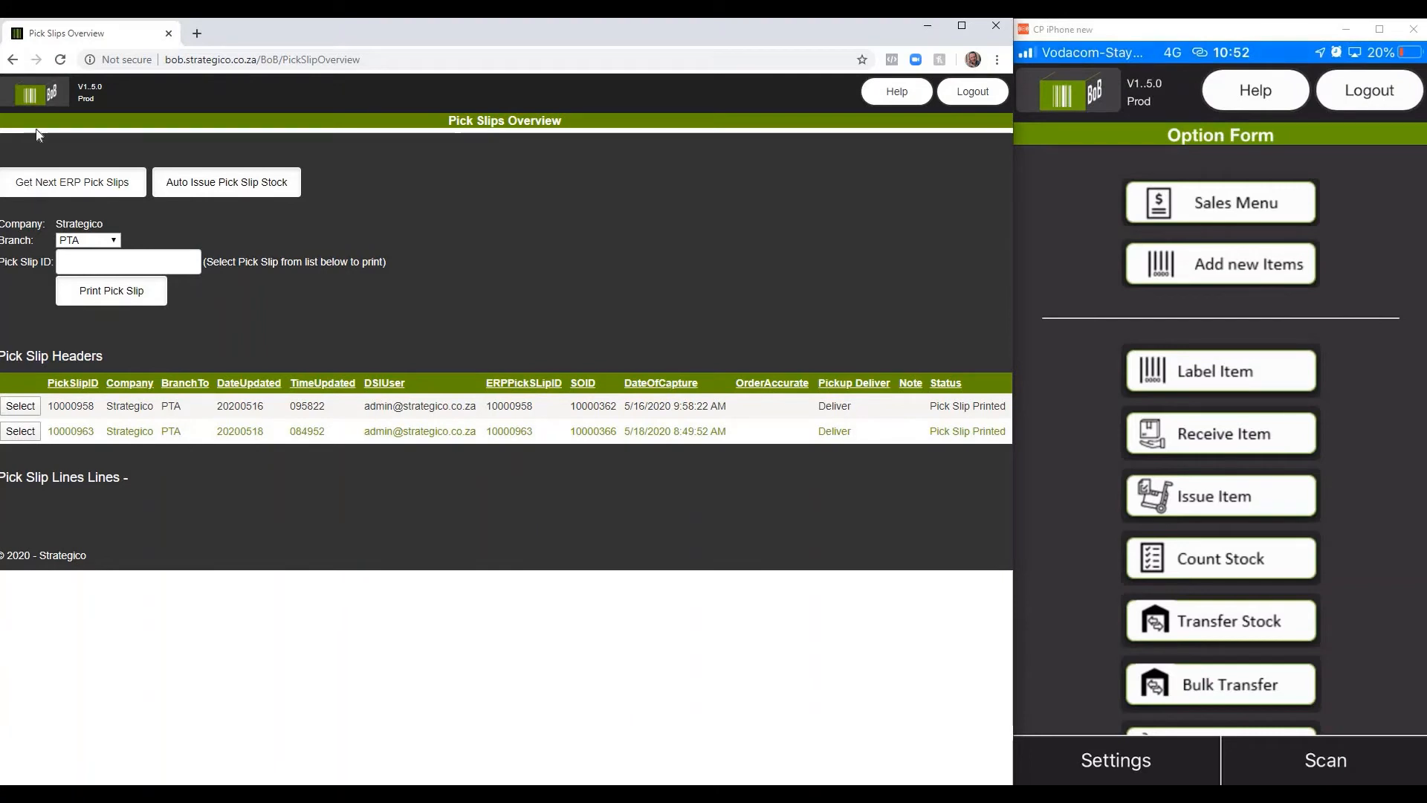
Step: Open the newest M Creatives sales order in the Sales Orders overview to view its order lines
{"action": "left_click", "coordinate": [35, 100]}
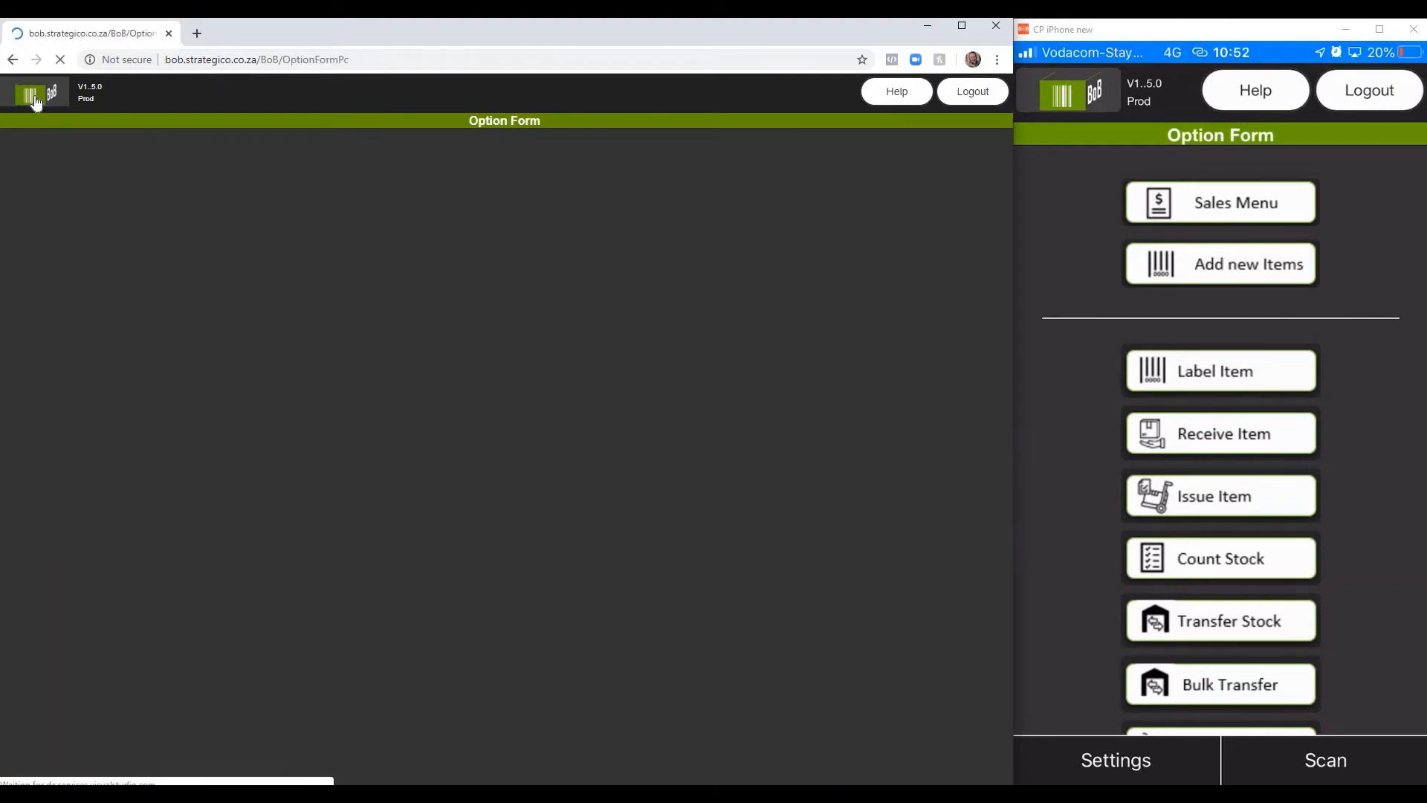
{"action": "left_click", "coordinate": [199, 347]}
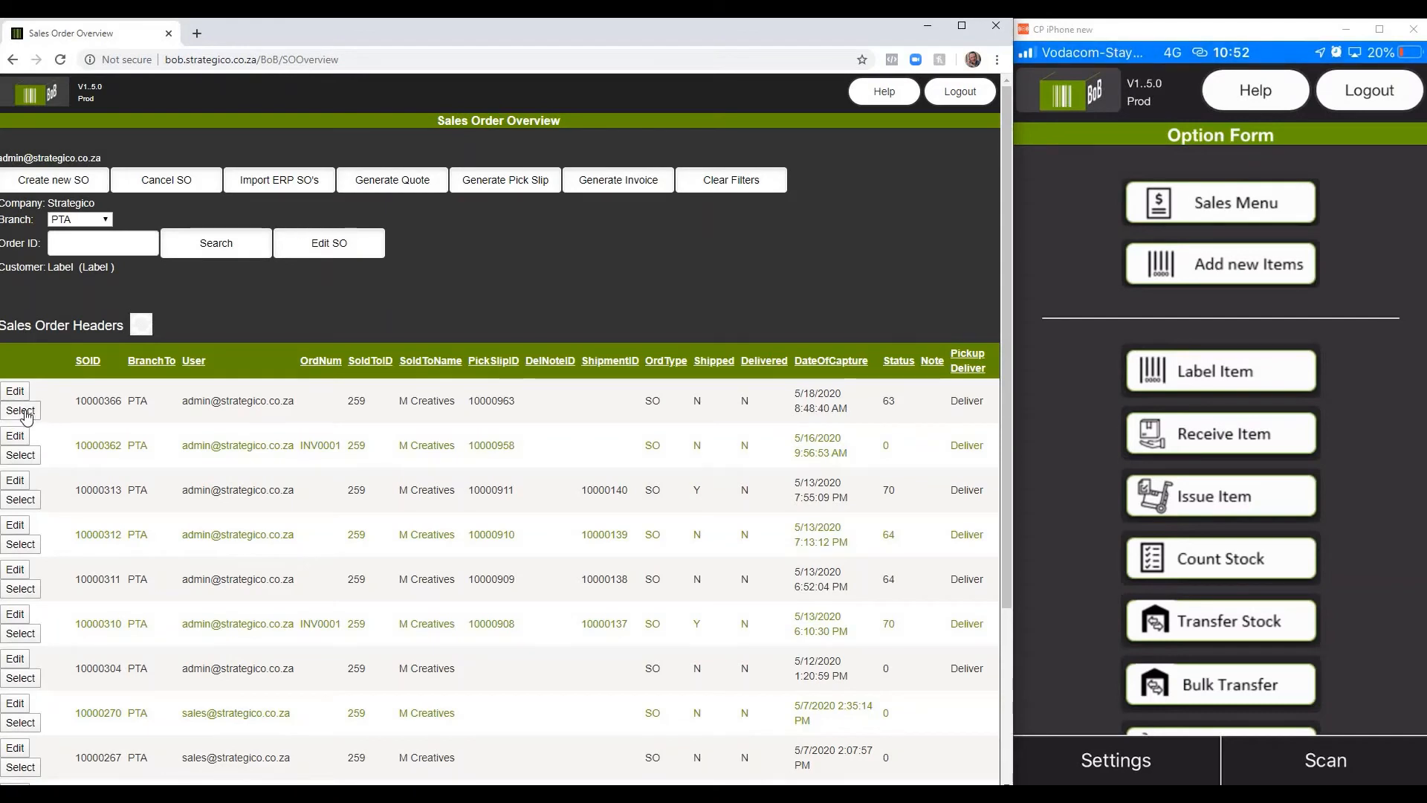
{"action": "left_click", "coordinate": [20, 410]}
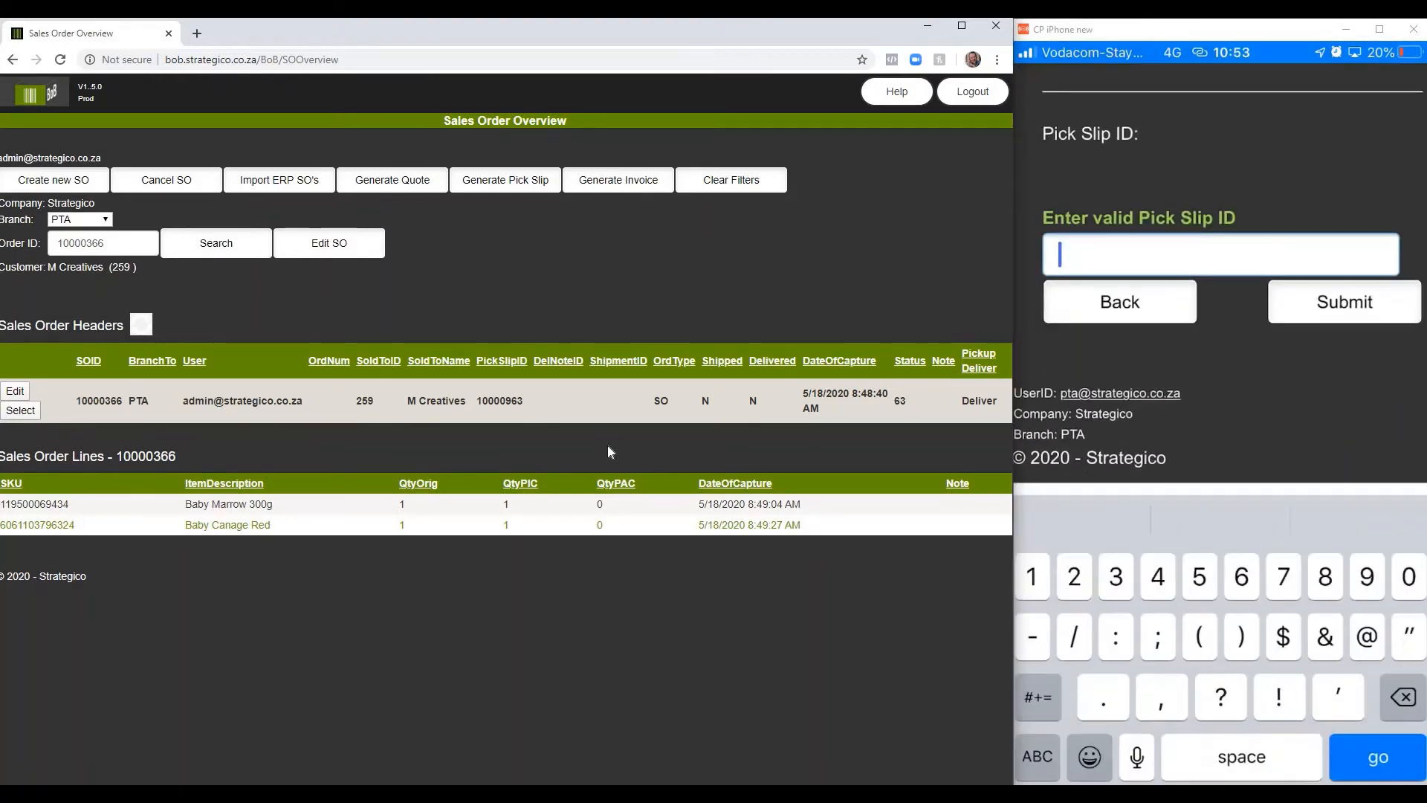
Step: In the phone's Pack Order form, submit the M Creatives order's pick slip ID and pack 1 case of Baby Canage Red
{"action": "type", "text": "10000"}
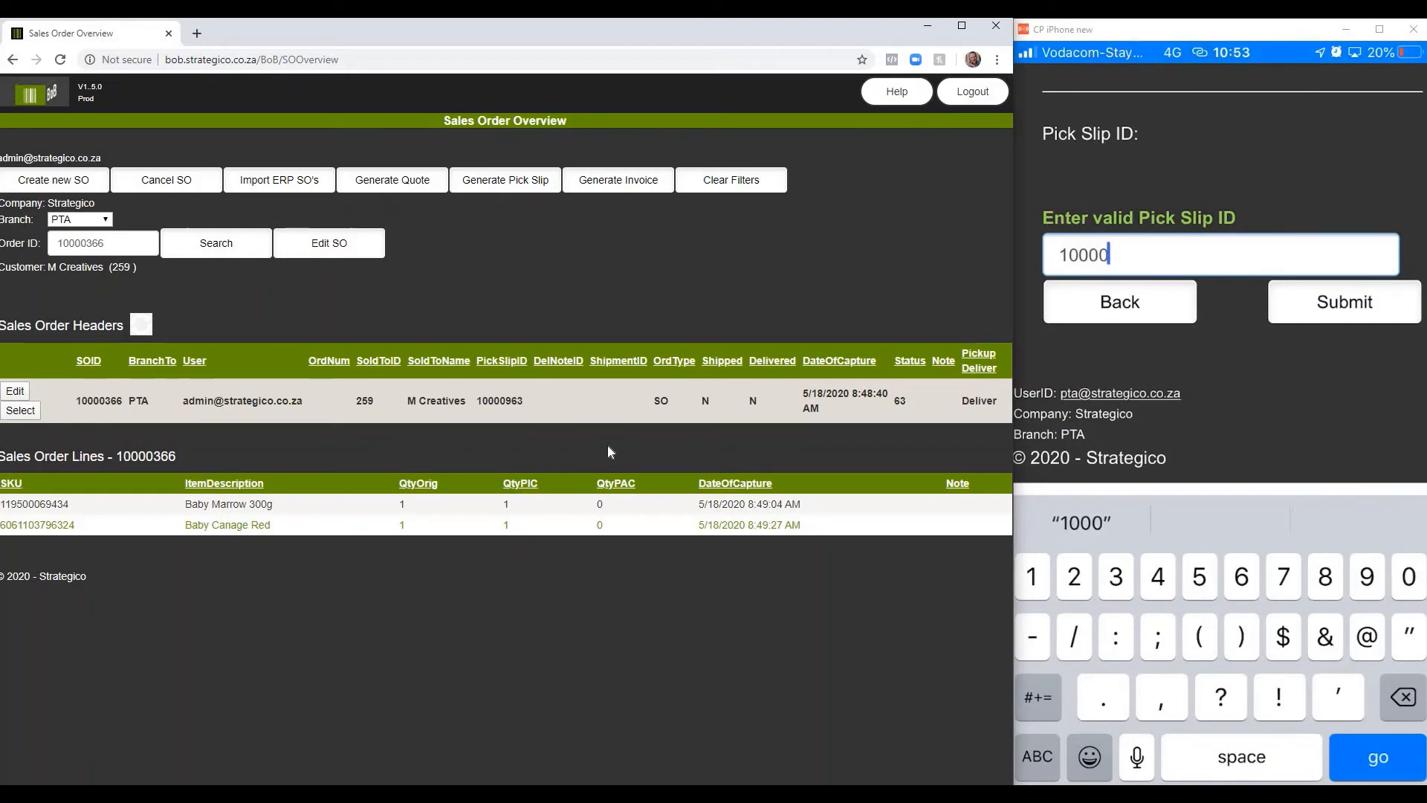
{"action": "type", "text": "963"}
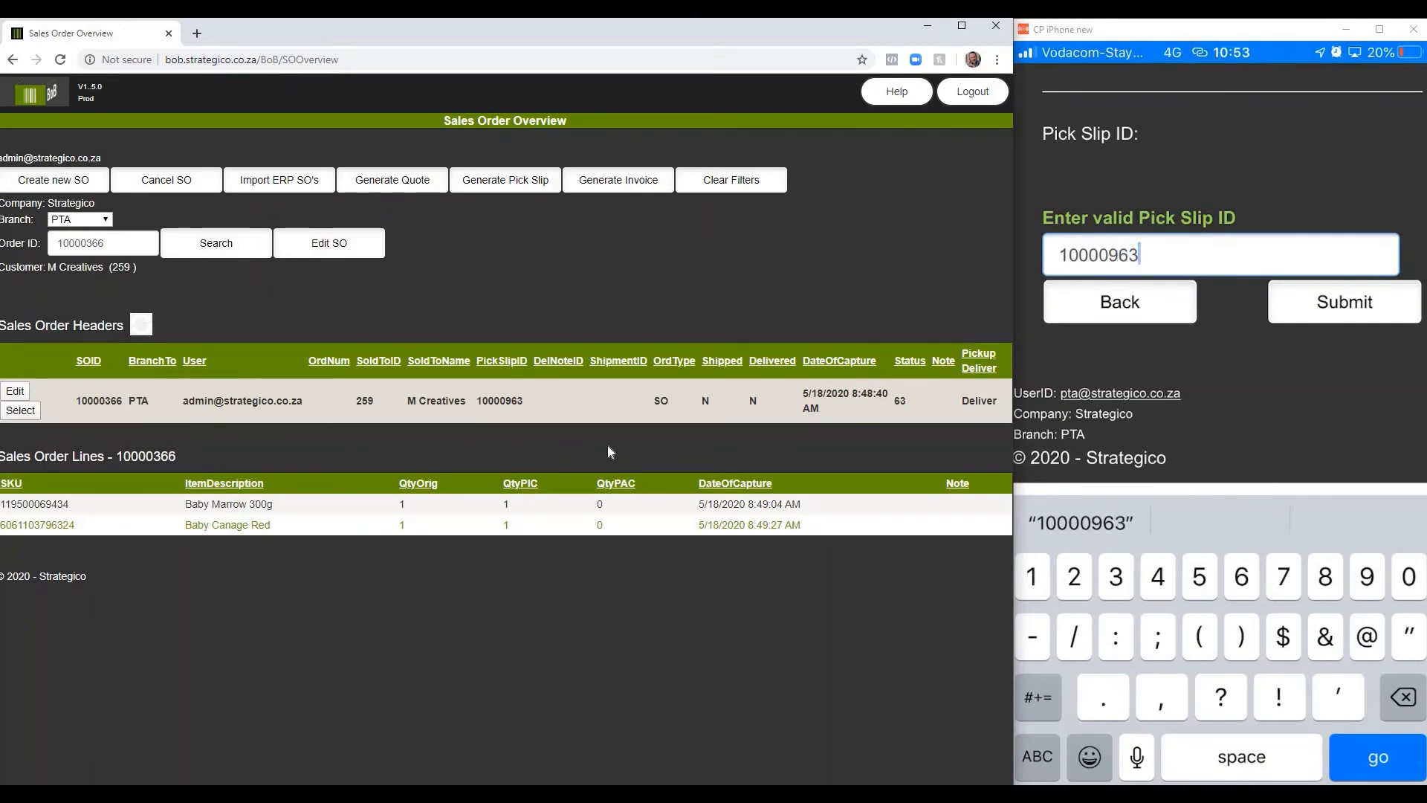
{"action": "key", "text": "Return"}
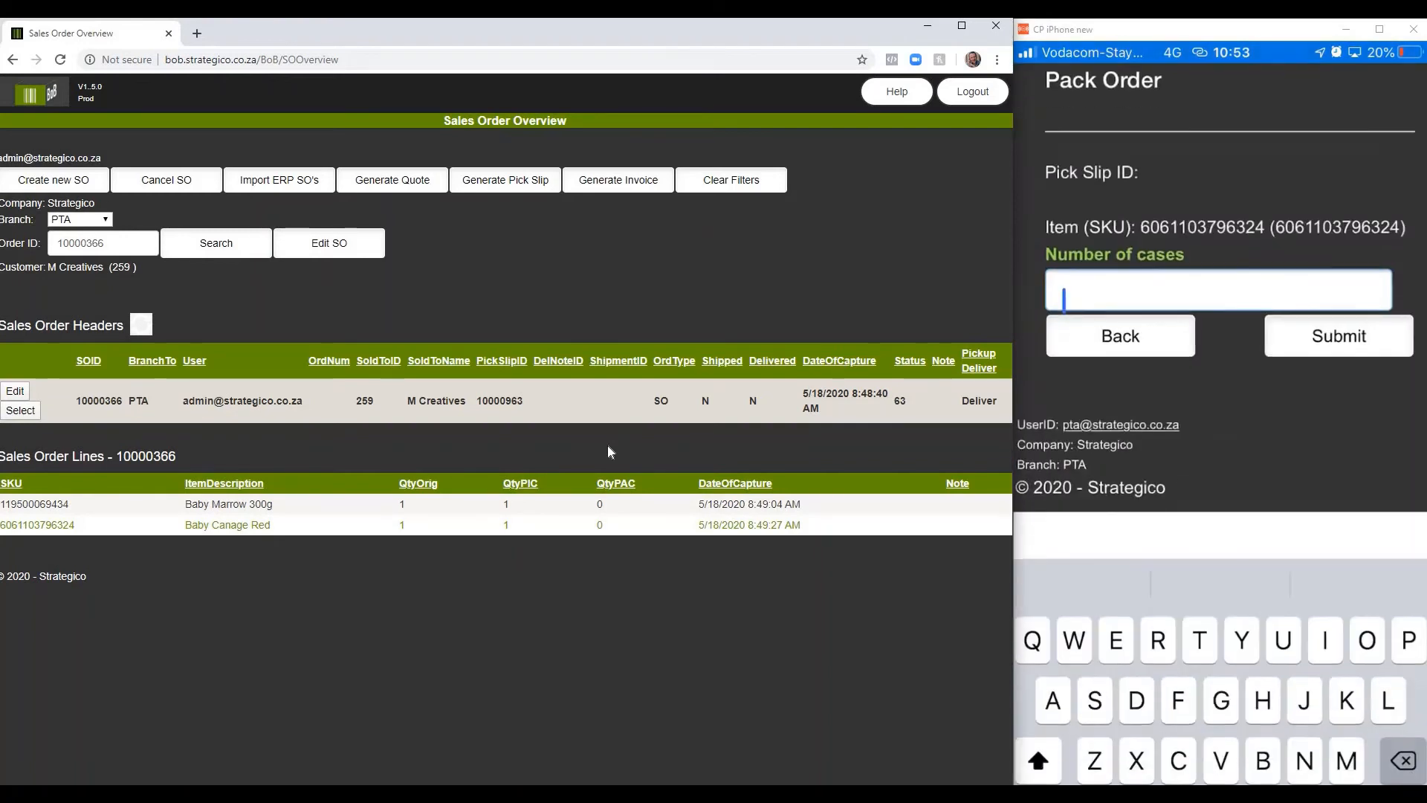
{"action": "type", "text": "1"}
{"action": "key", "text": "Return"}
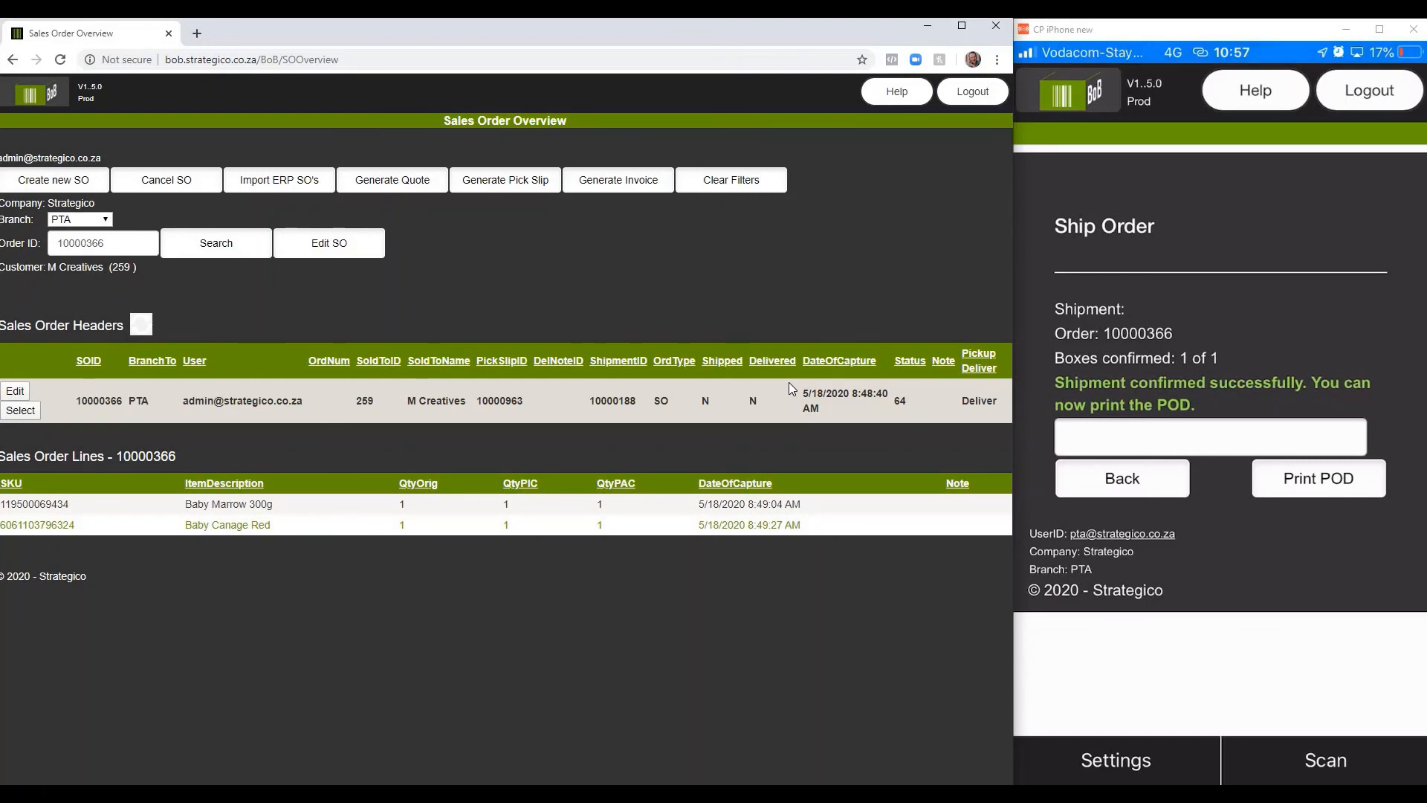
Step: Copy the M Creatives sales order's ID and generate its proof of delivery through Print POD
{"action": "double_click", "coordinate": [99, 401]}
{"action": "key", "text": "ctrl+c"}
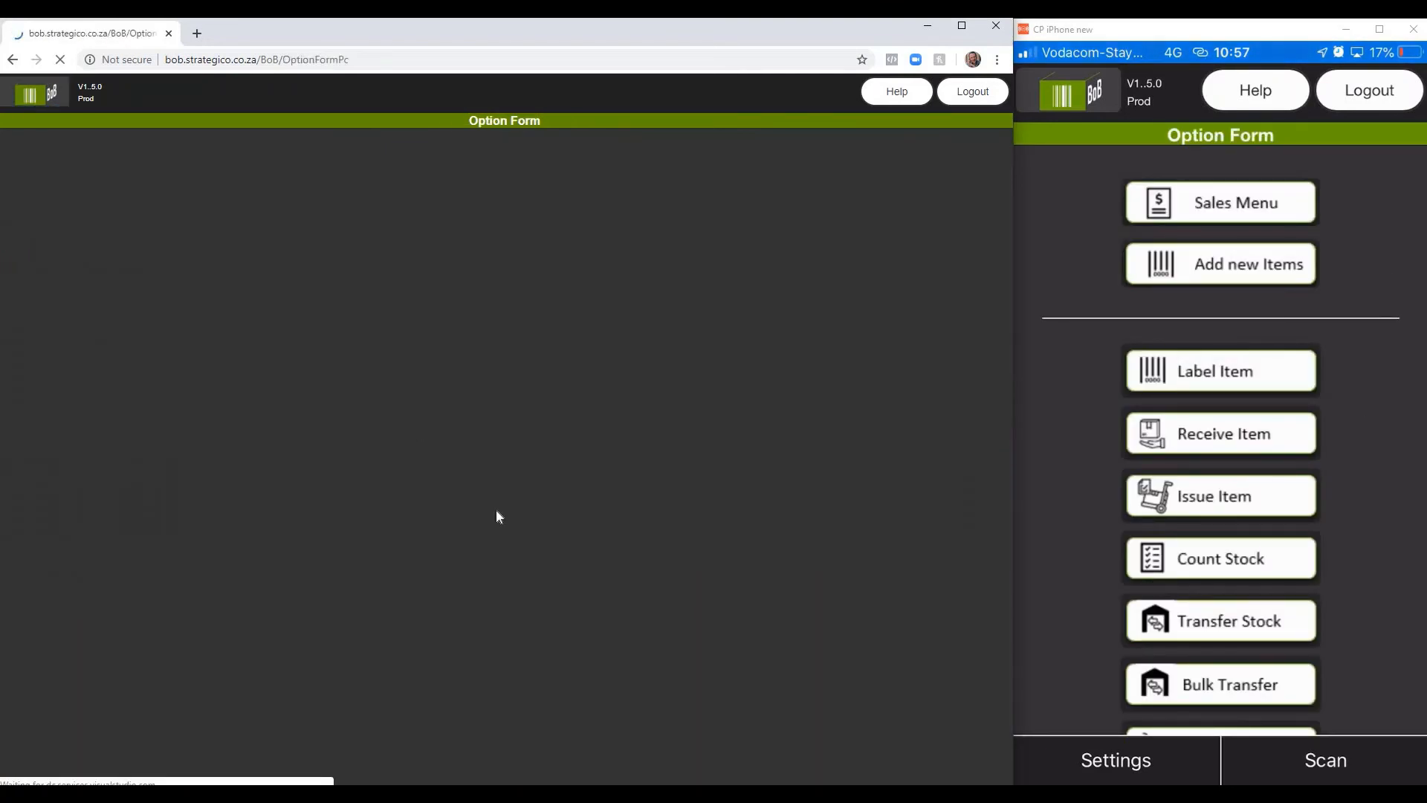
{"action": "left_click", "coordinate": [429, 390]}
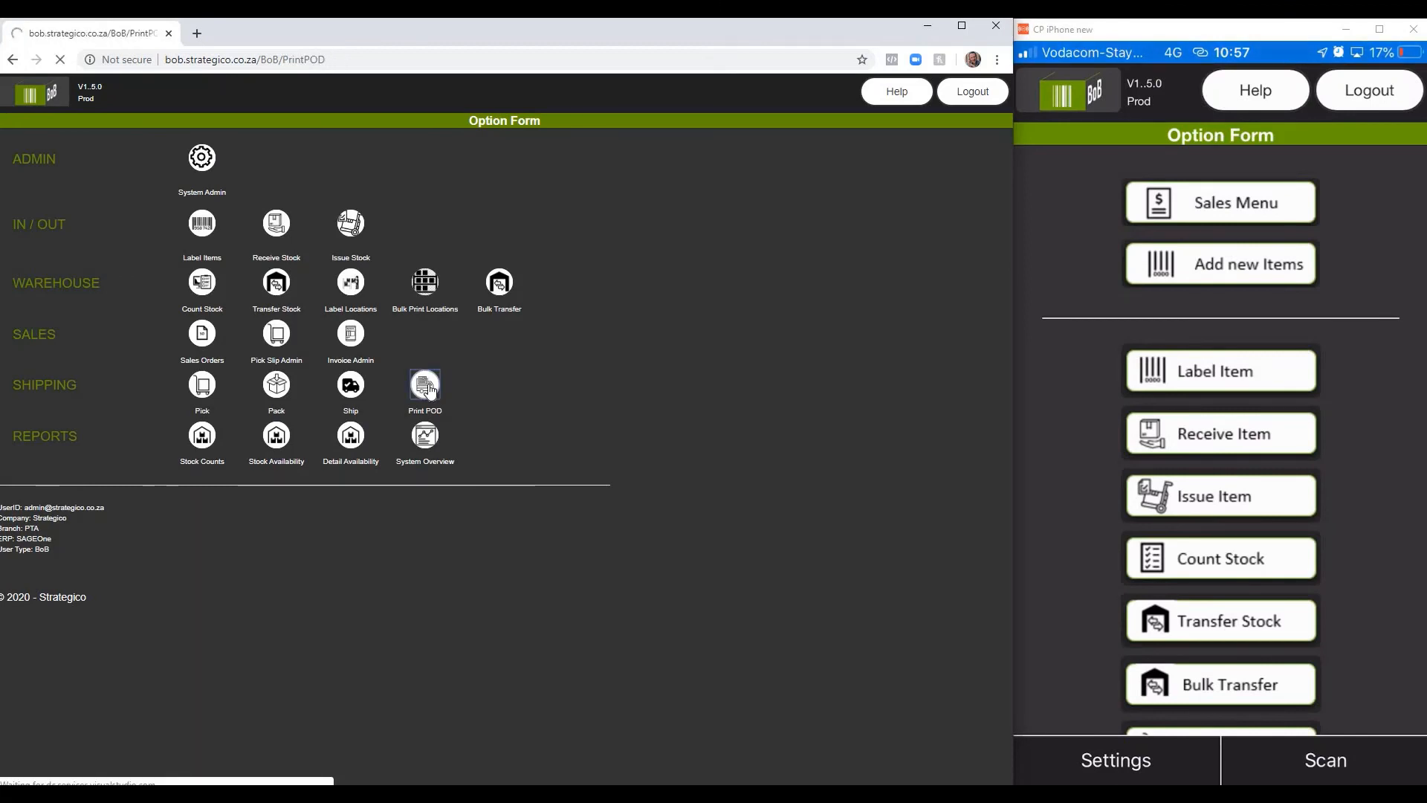
{"action": "left_click_drag", "start_coordinate": [426, 388], "coordinate": [494, 276]}
{"action": "left_click", "coordinate": [494, 275]}
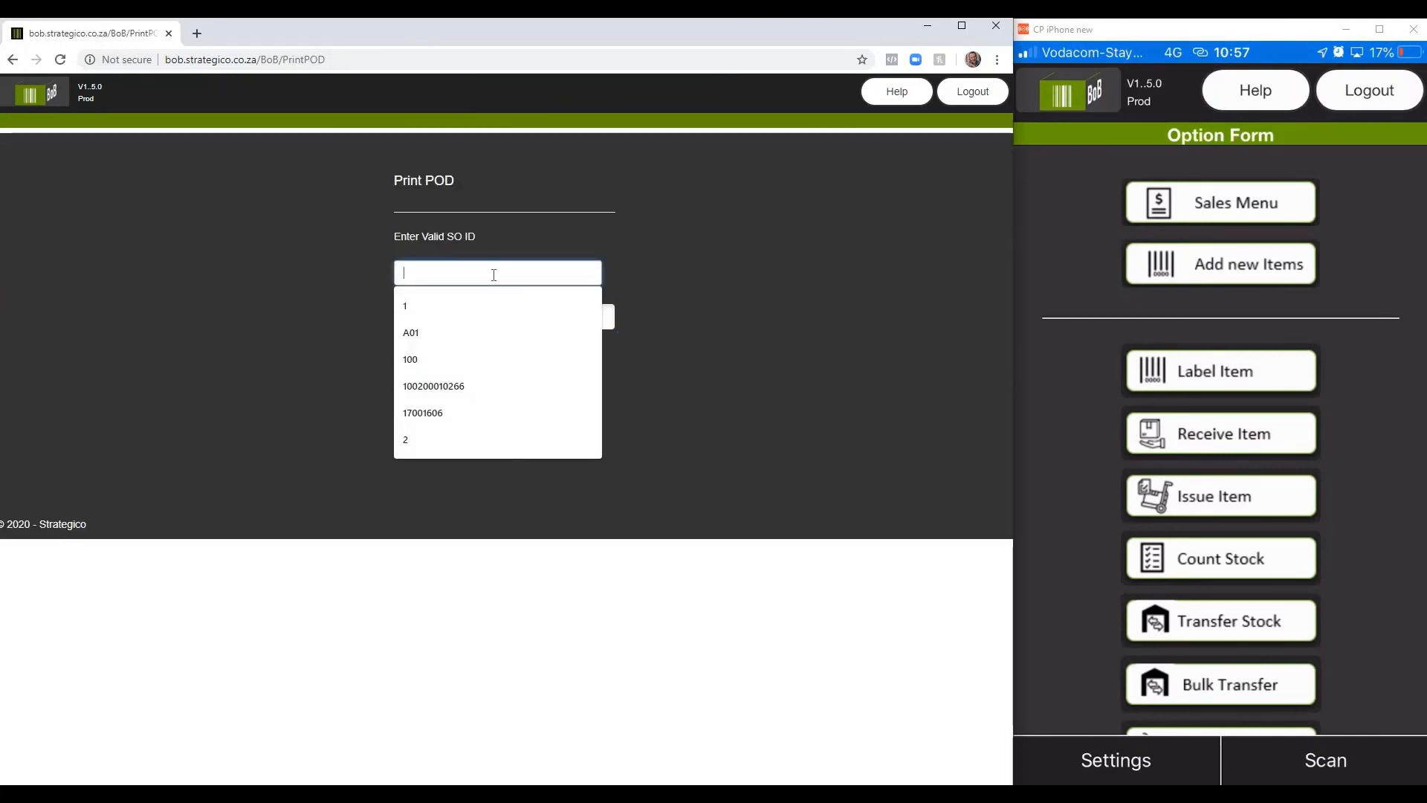
{"action": "key", "text": "ctrl+v"}
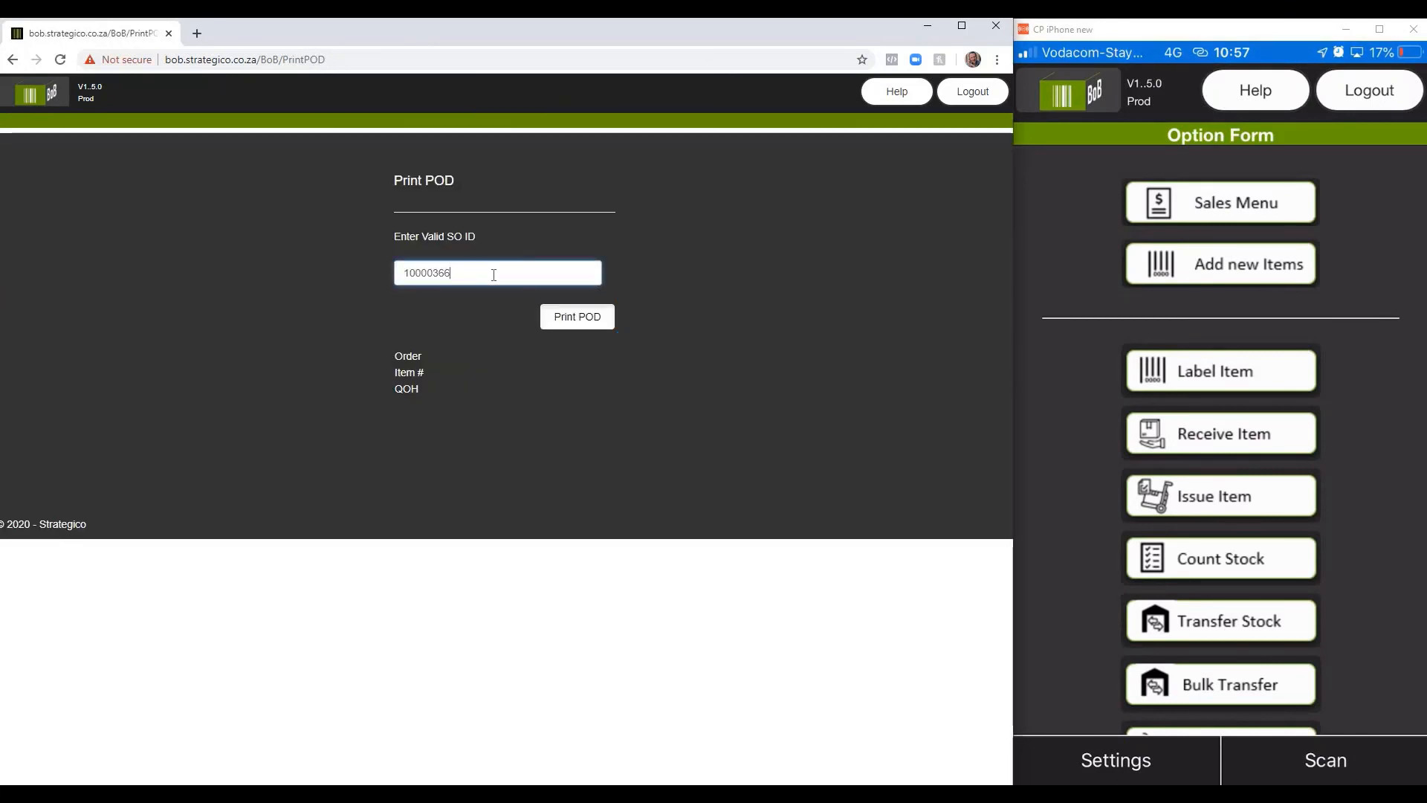
{"action": "left_click", "coordinate": [584, 320]}
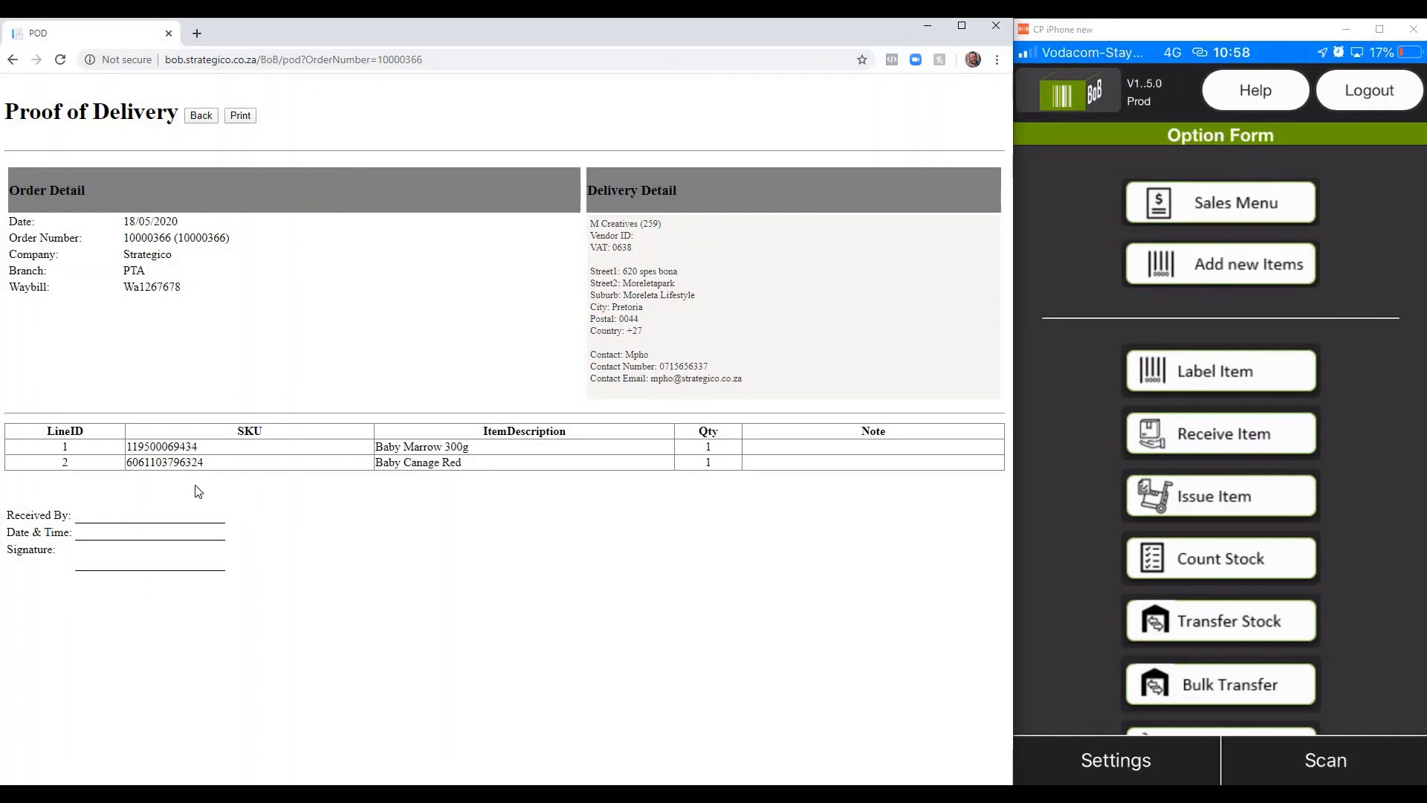
Step: Leave the proof of delivery and open the Detail Availability report to check the remaining stock
{"action": "left_click", "coordinate": [208, 121]}
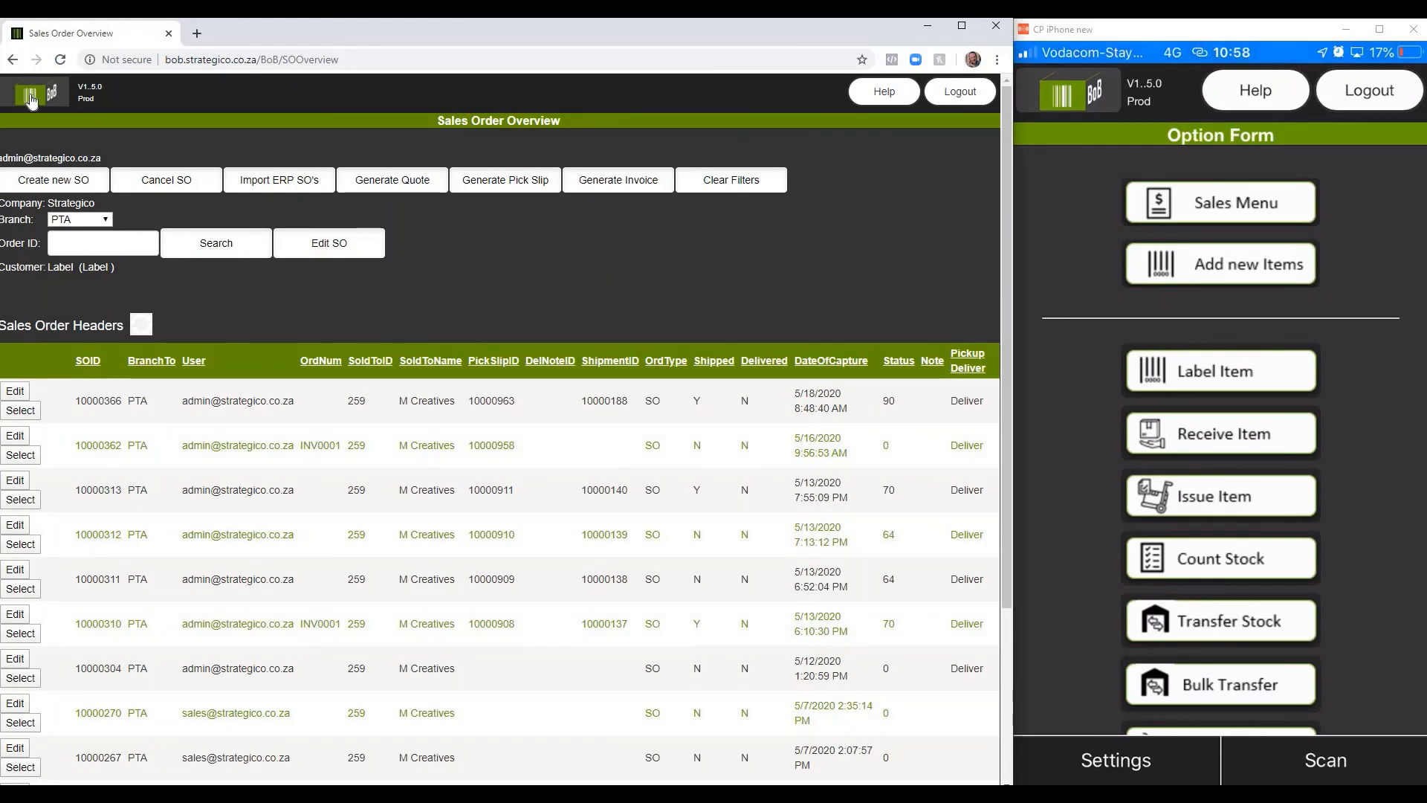
{"action": "left_click", "coordinate": [30, 98]}
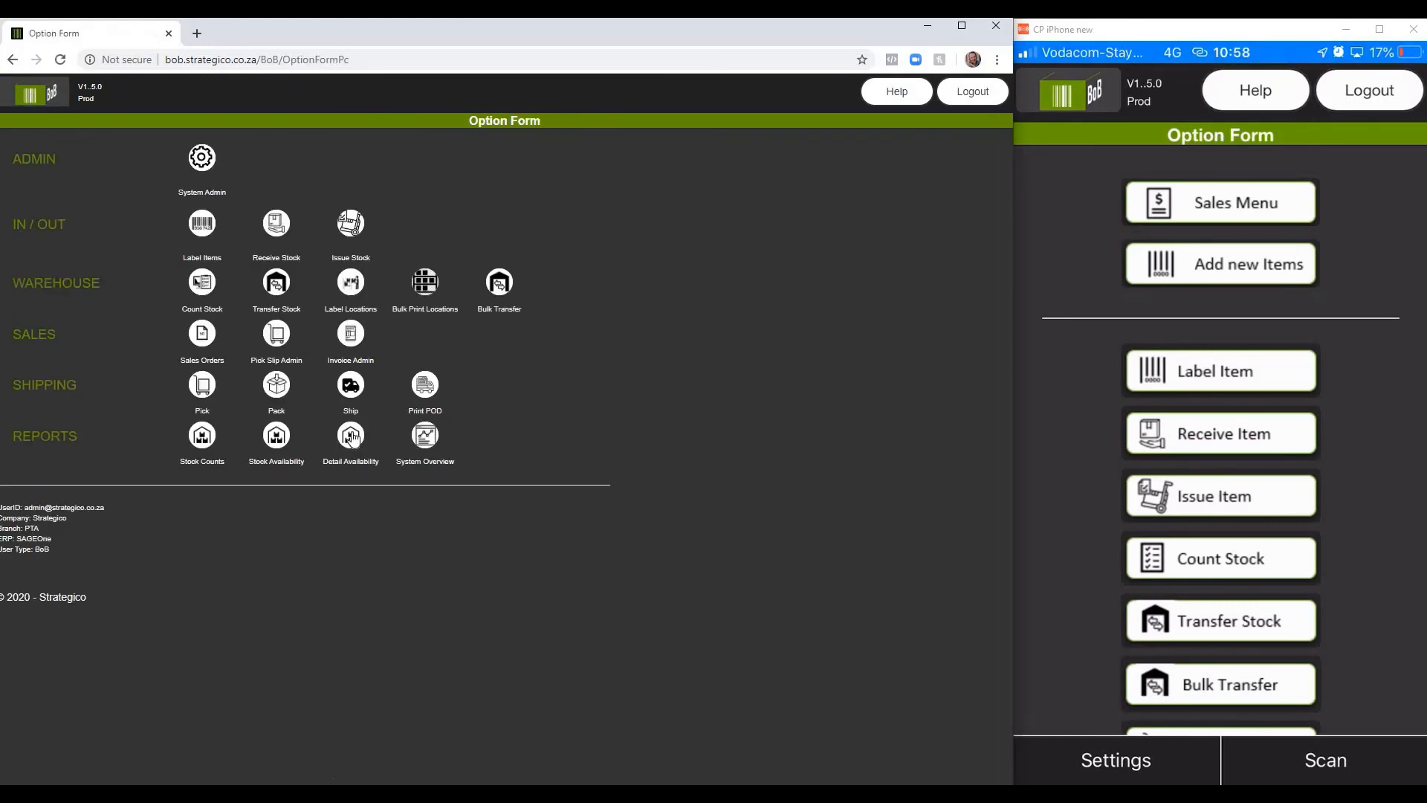
{"action": "left_click", "coordinate": [350, 436]}
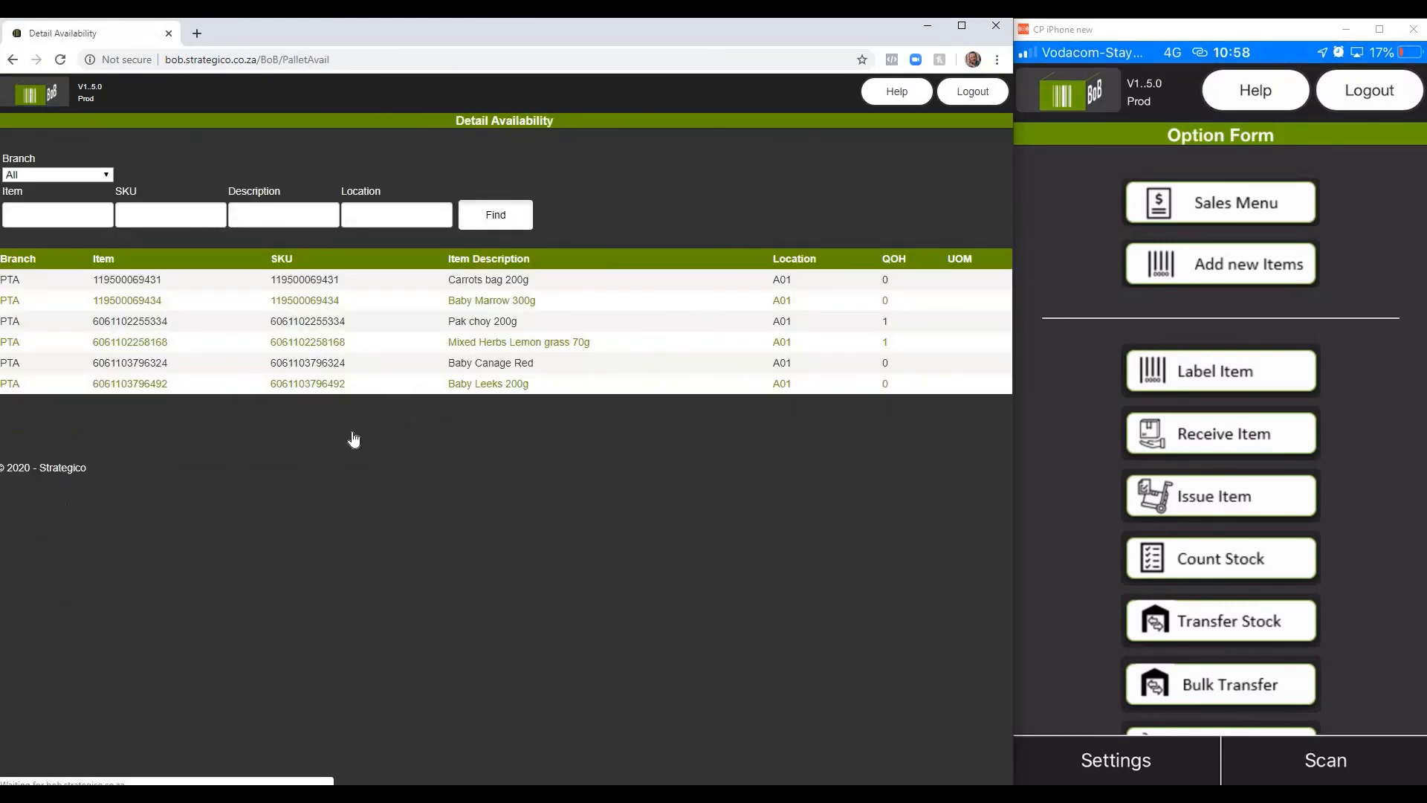